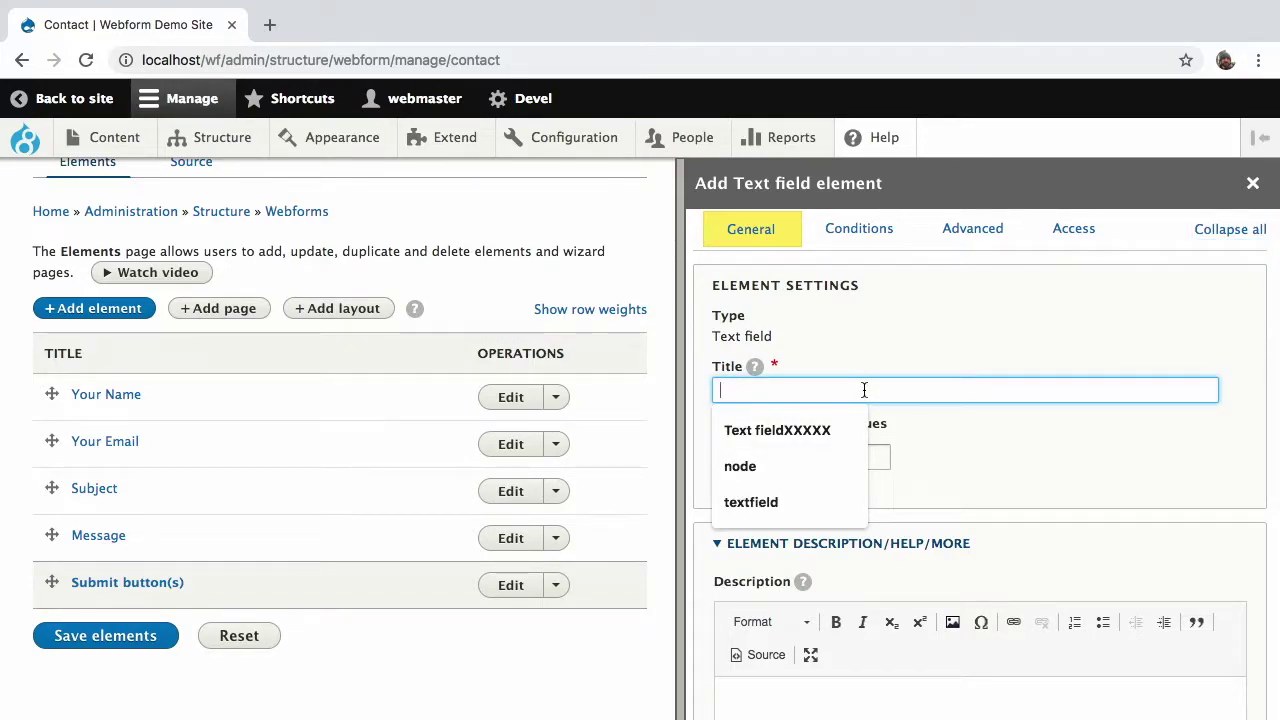
# Title the new text field element "Company" and save it to the Contact webform
pyautogui.write('Company')
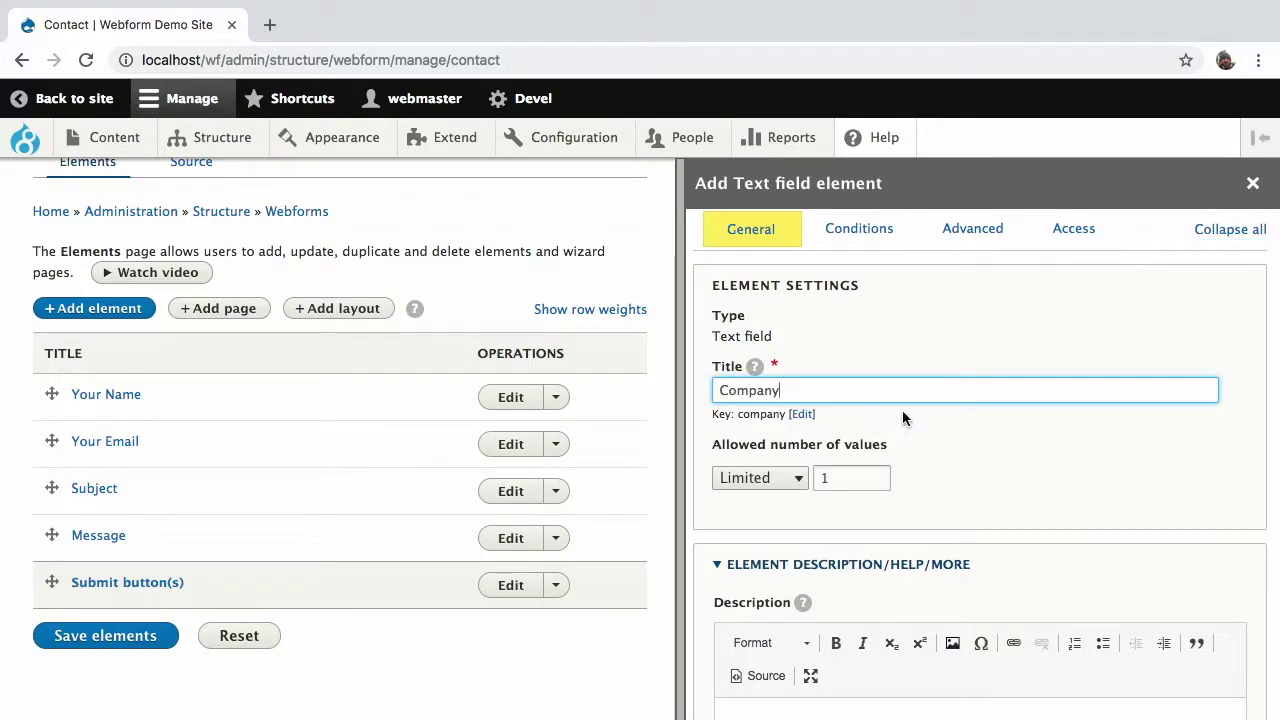
pyautogui.scroll(-10, 903, 410)
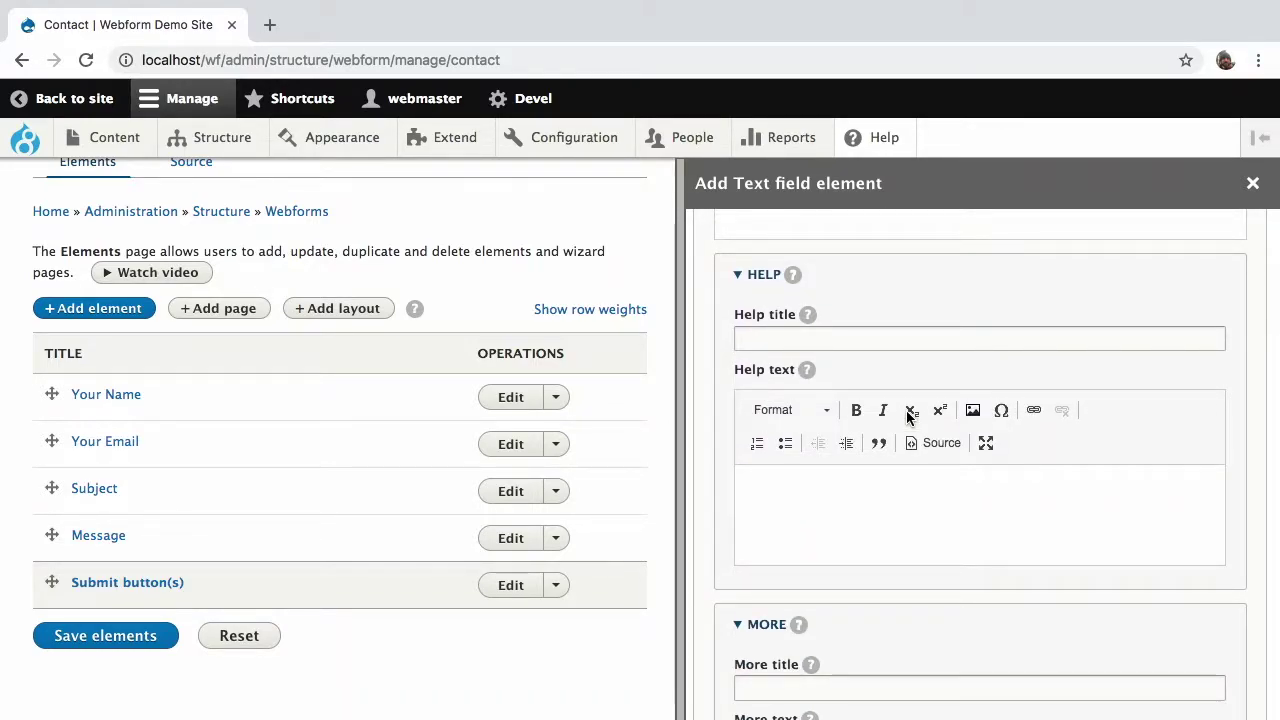
pyautogui.scroll(-7, 907, 412)
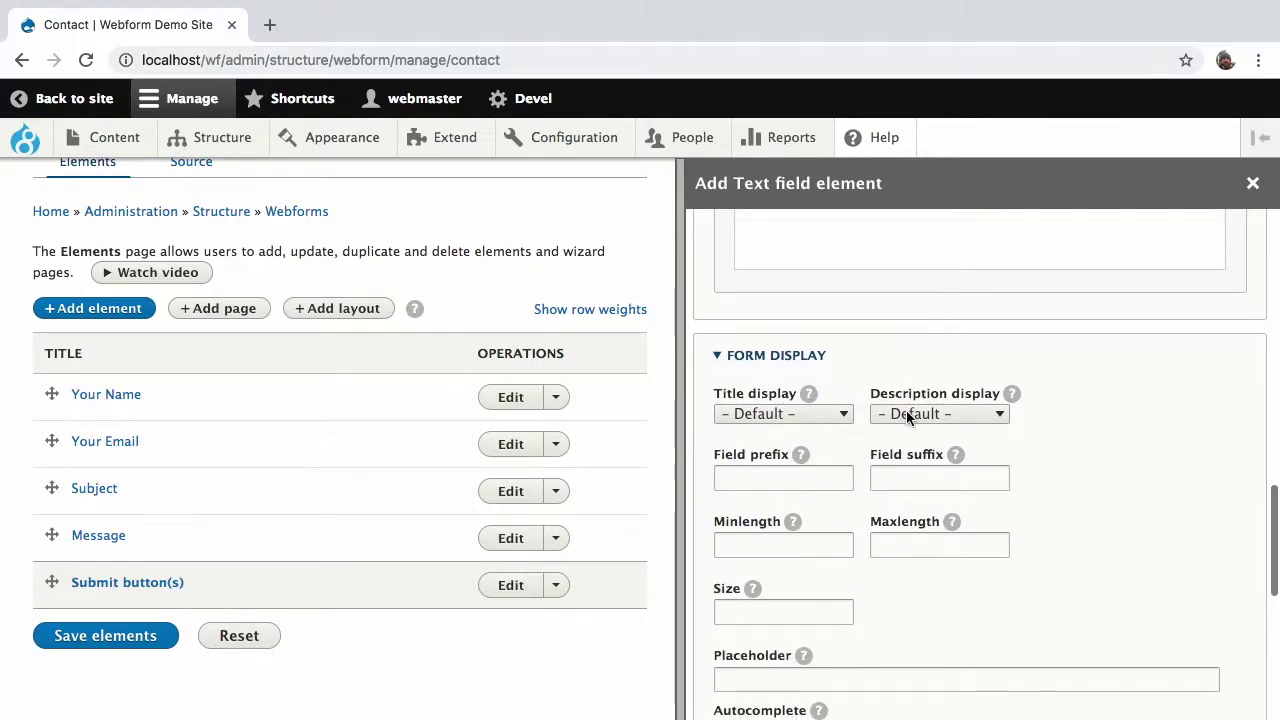
pyautogui.scroll(-5, 907, 418)
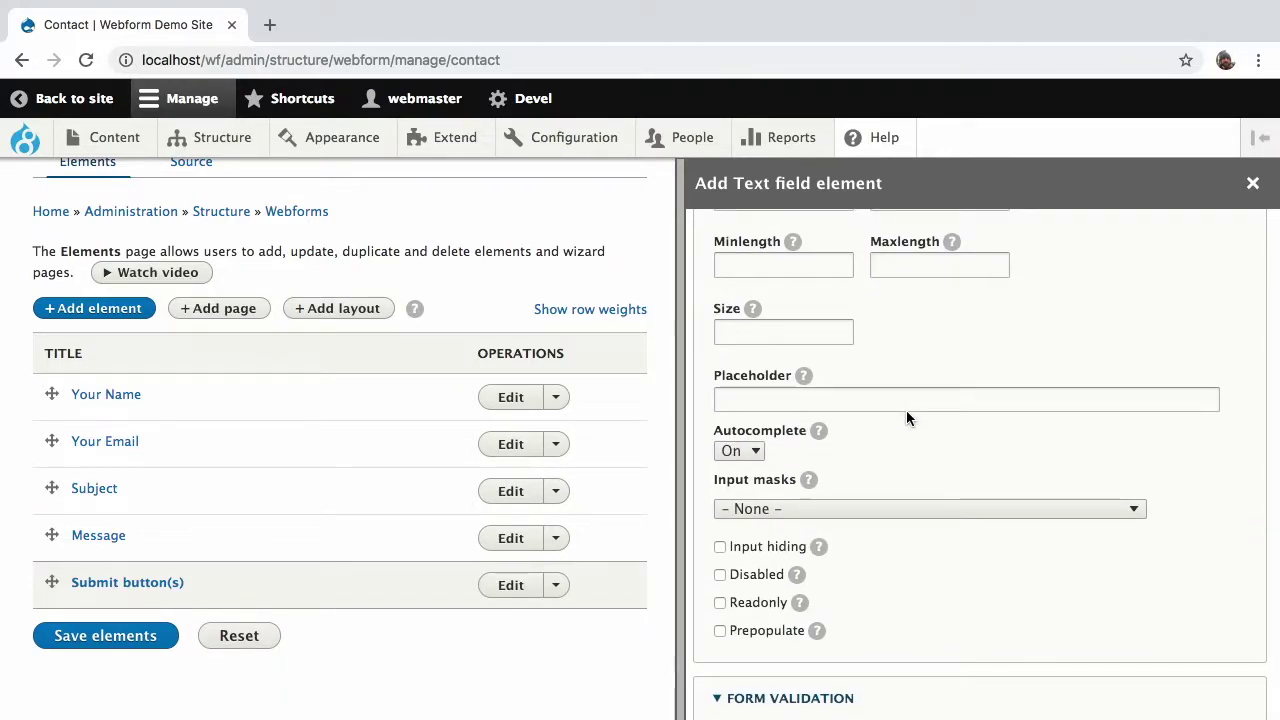
pyautogui.scroll(-3, 906, 410)
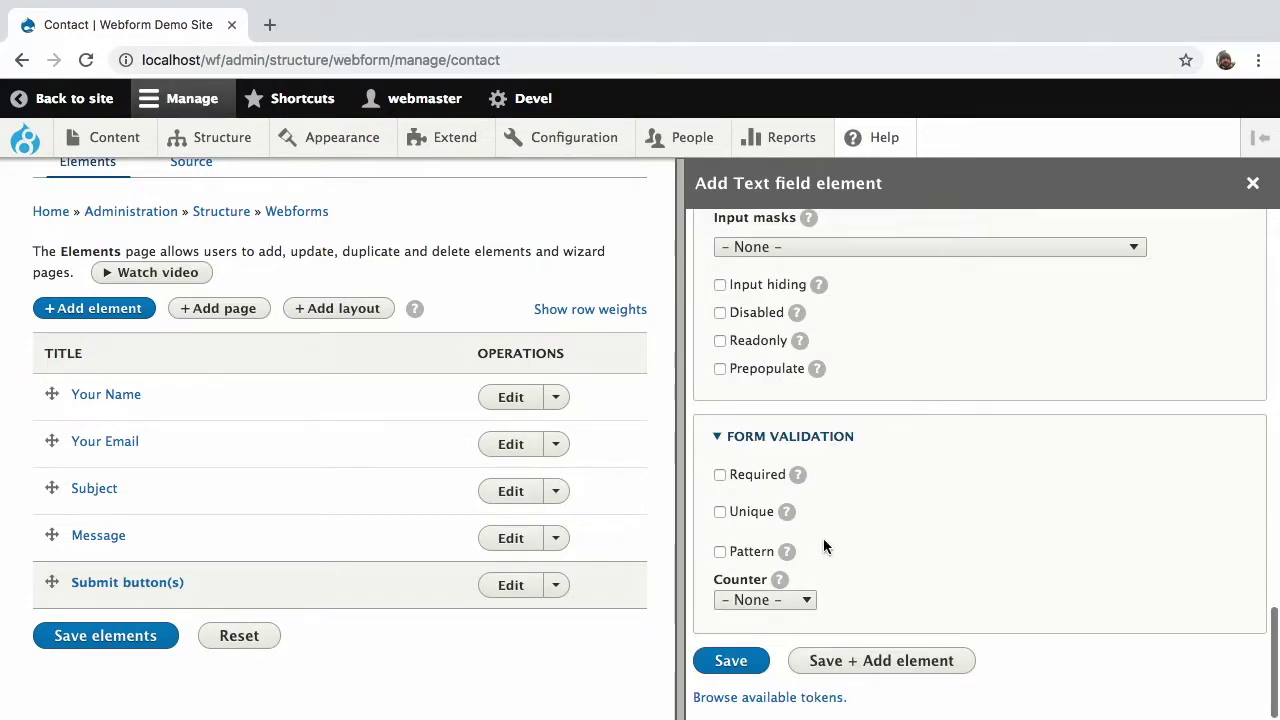
pyautogui.click(728, 664)
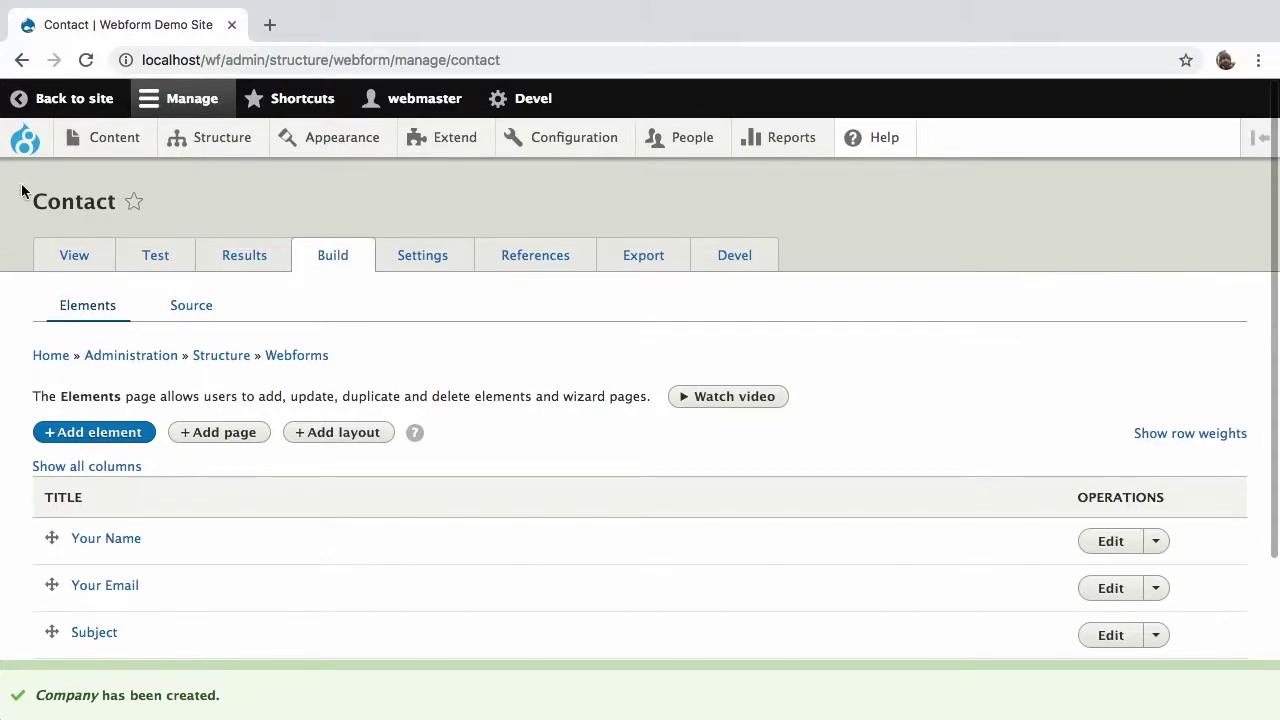
# View the public Contact form and check where the Company field is placed
pyautogui.click(76, 256)
pyautogui.scroll(-5, 470, 375)
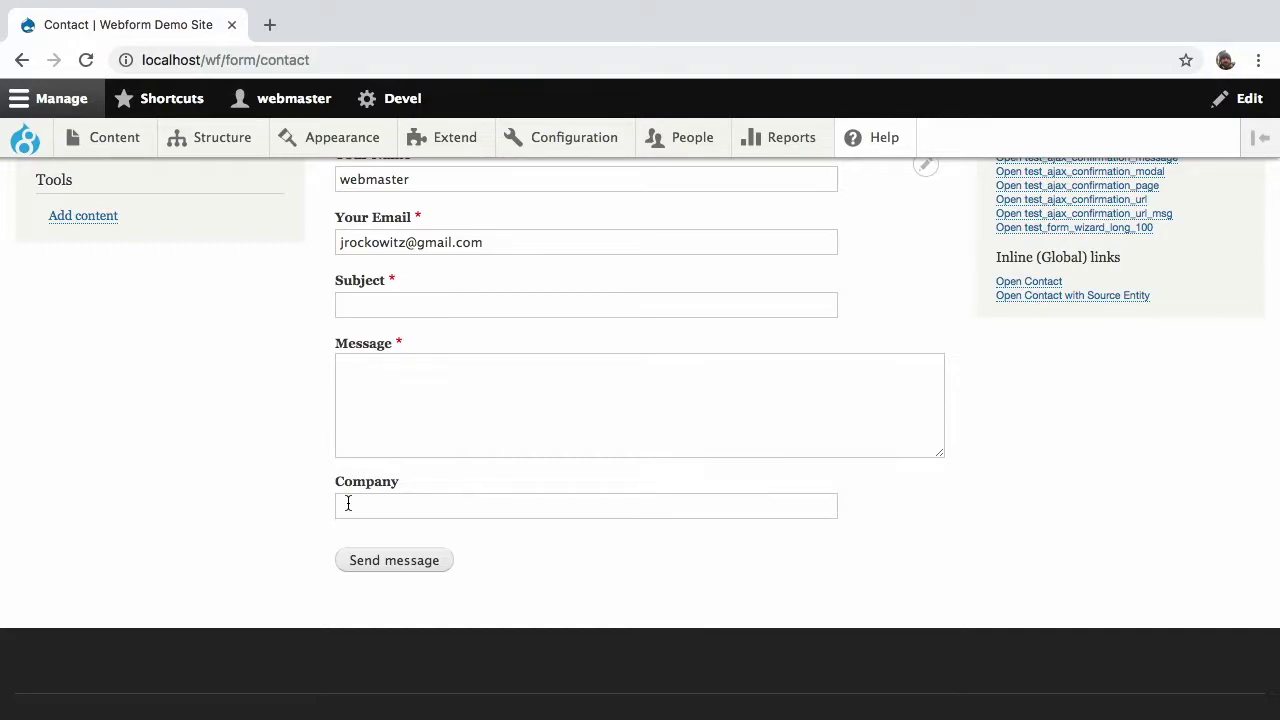
pyautogui.scroll(3, 348, 503)
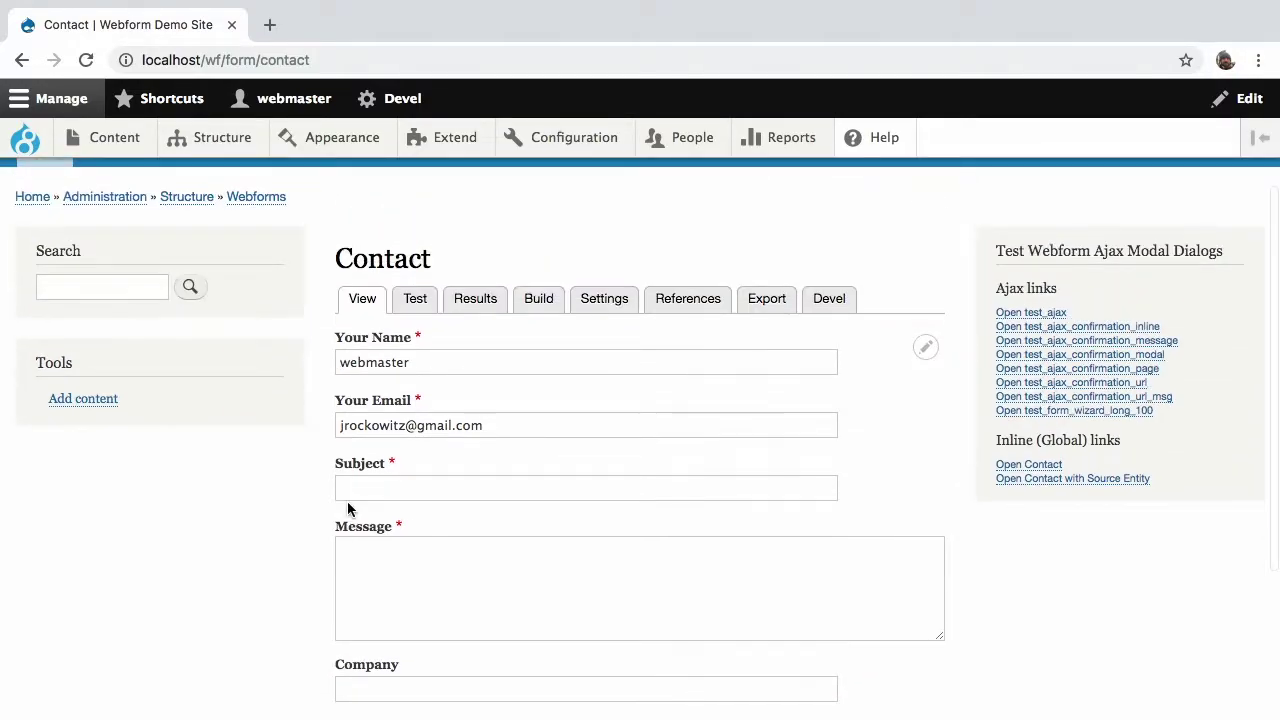
# Return to the Contact webform's element list and open its YAML source
pyautogui.click(538, 300)
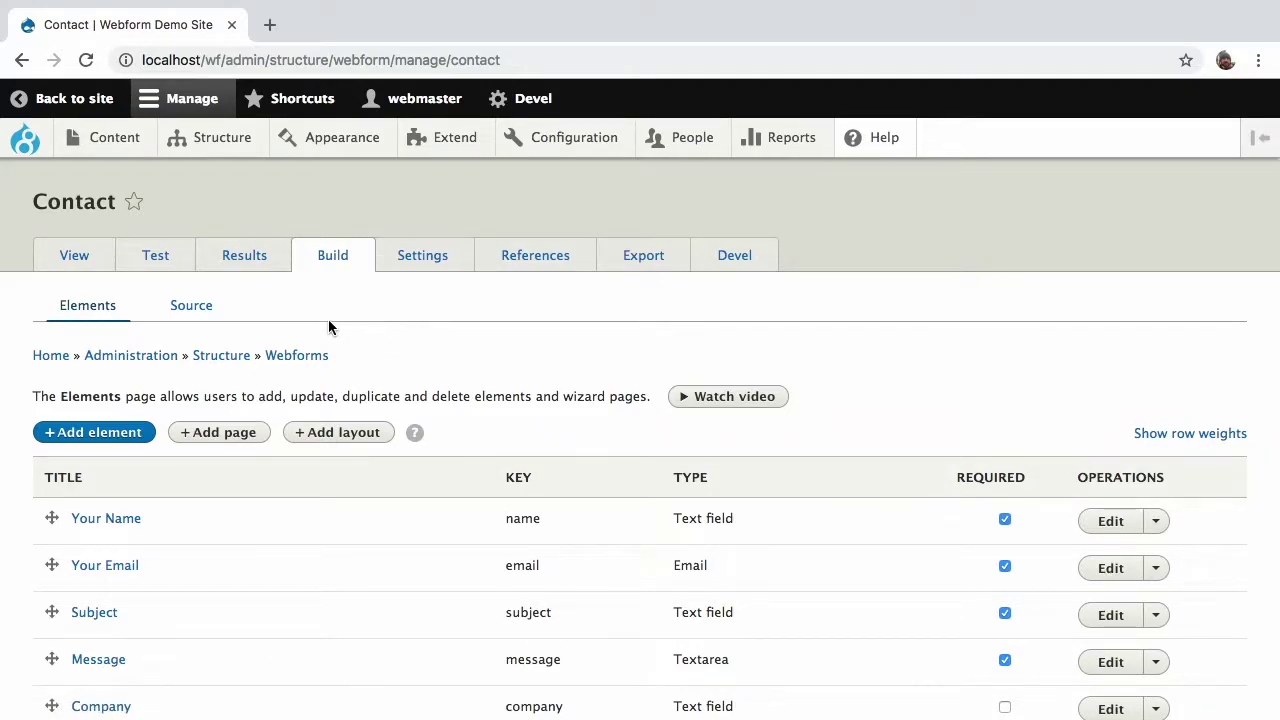
pyautogui.scroll(-1, 989, 583)
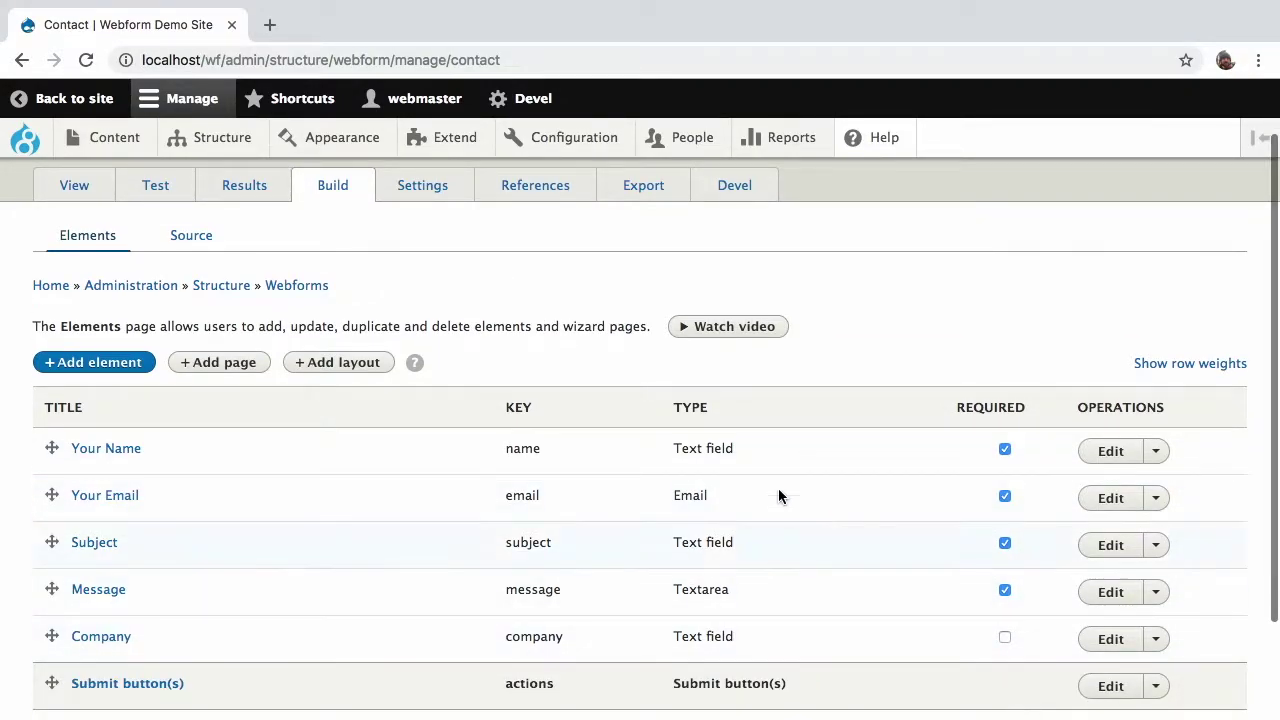
pyautogui.click(198, 240)
pyautogui.scroll(-5, 203, 244)
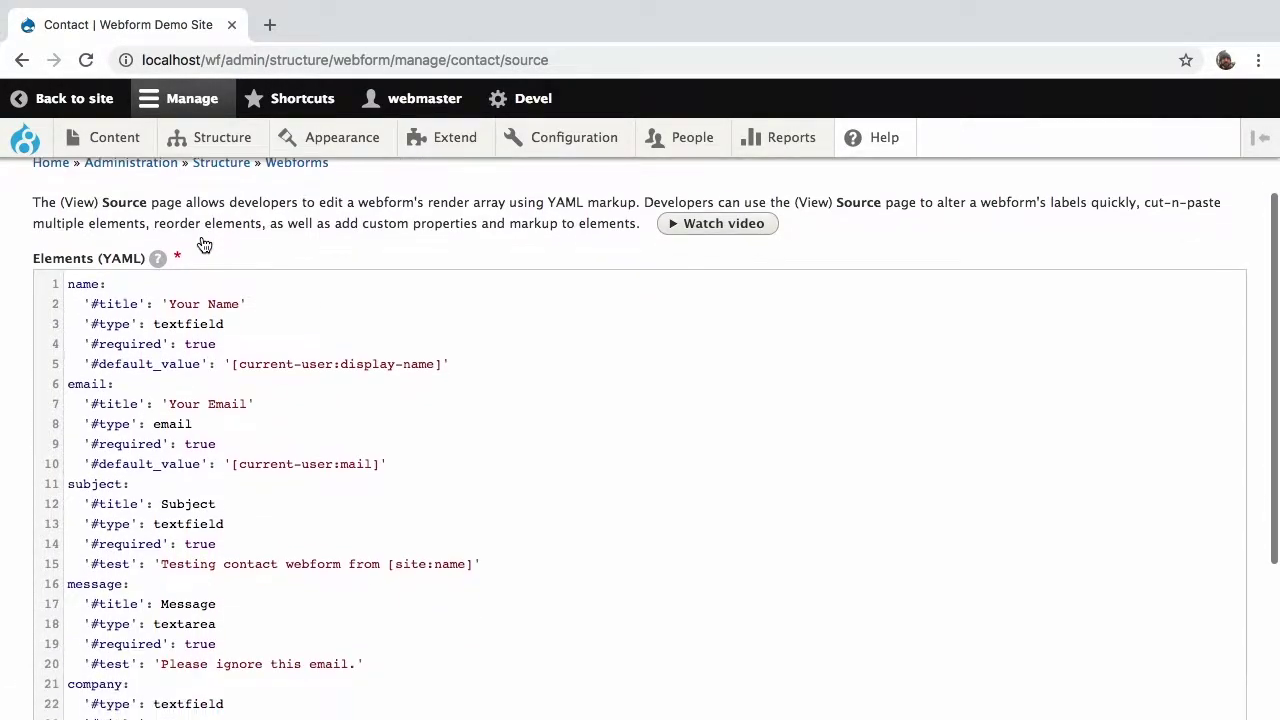
# Move the three-line company block in the YAML source to sit between the name and email elements
pyautogui.click(148, 481)
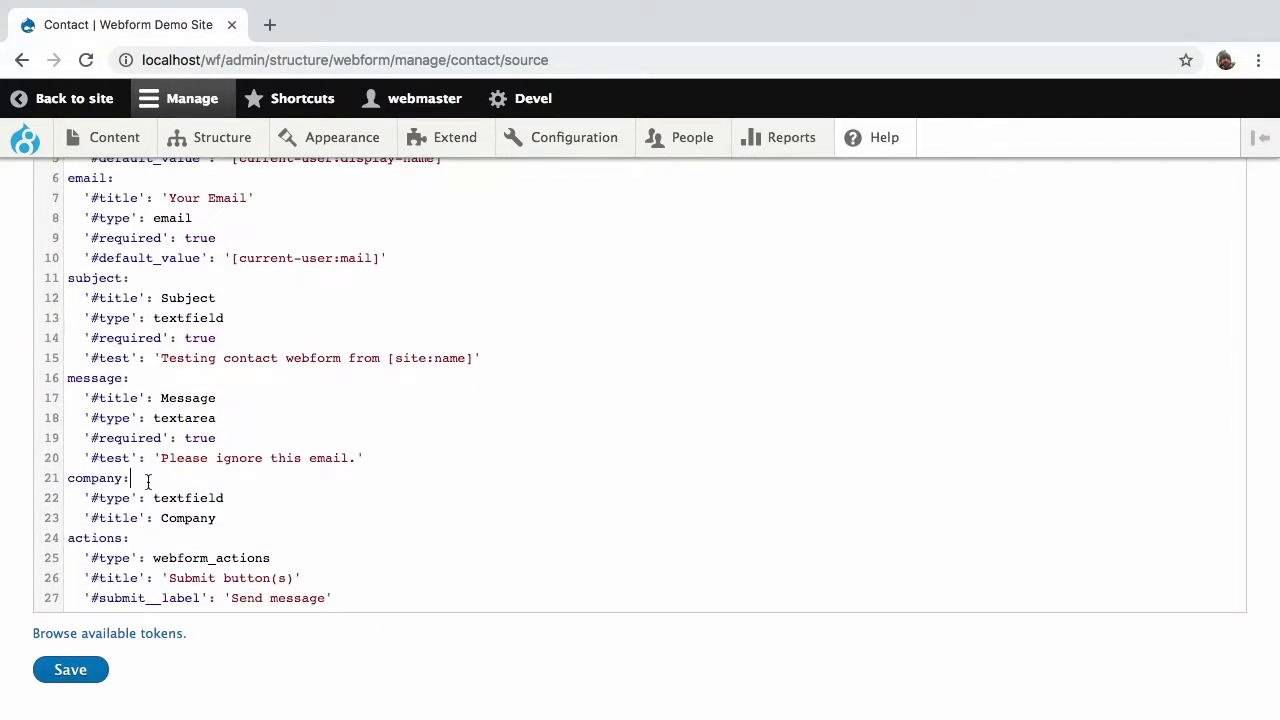
pyautogui.hotkey('shift', 'Down')
pyautogui.hotkey('shift', 'Down')
pyautogui.hotkey('shift', 'Down')
pyautogui.hotkey('ctrl', 'c')
pyautogui.press('BackSpace')
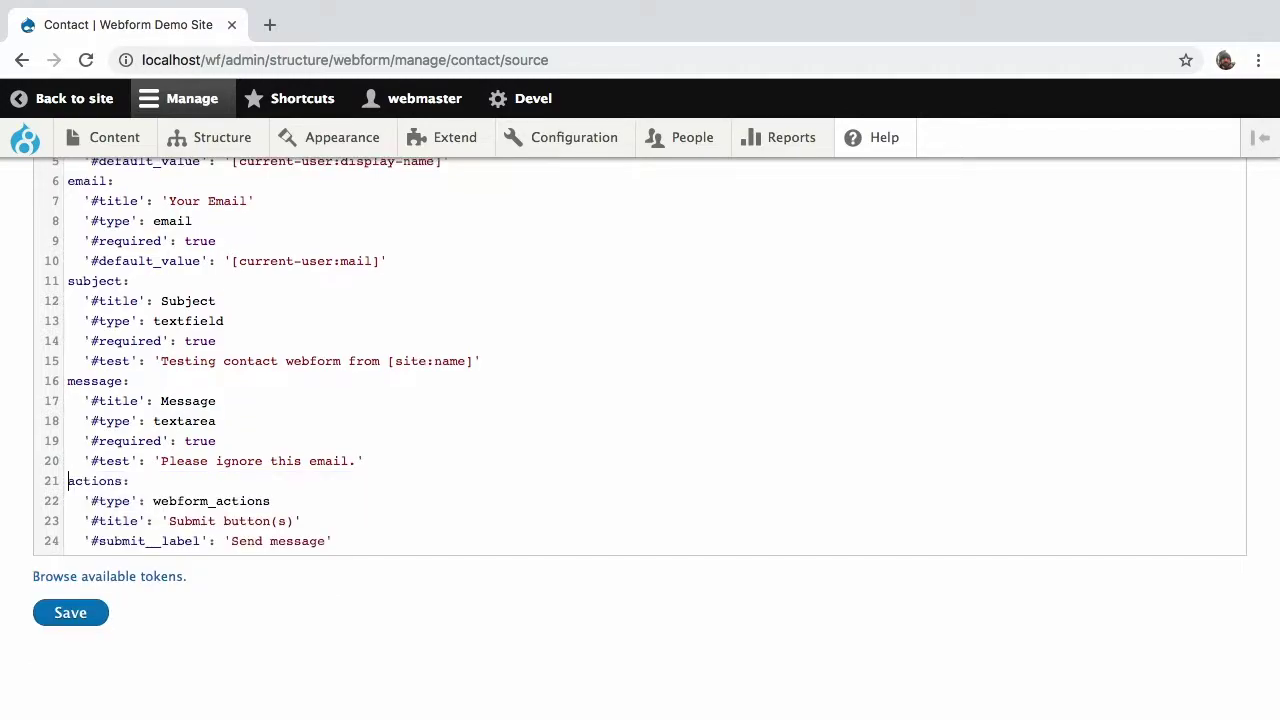
pyautogui.click(68, 321)
pyautogui.click(68, 181)
pyautogui.hotkey('ctrl', 'v')
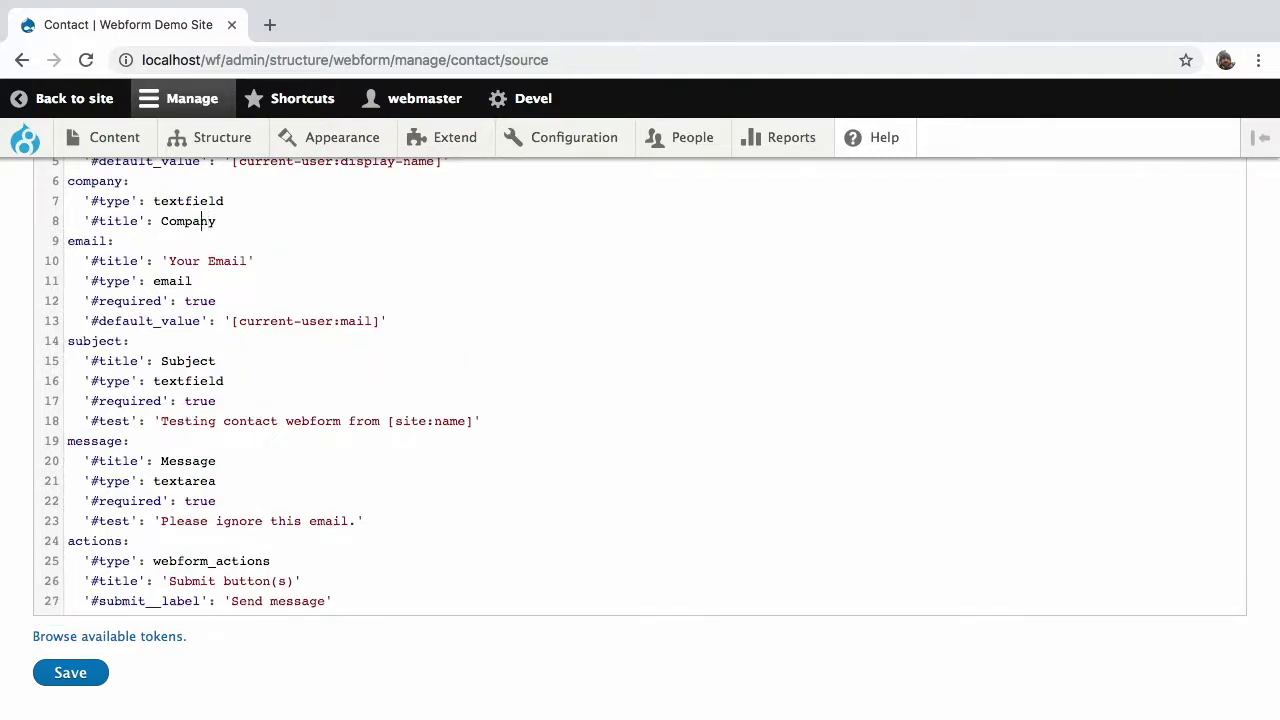
# Change the company element's title in the YAML to 'Your Company', enclosed in single quotes
pyautogui.click(161, 221)
pyautogui.write("'Your Company")
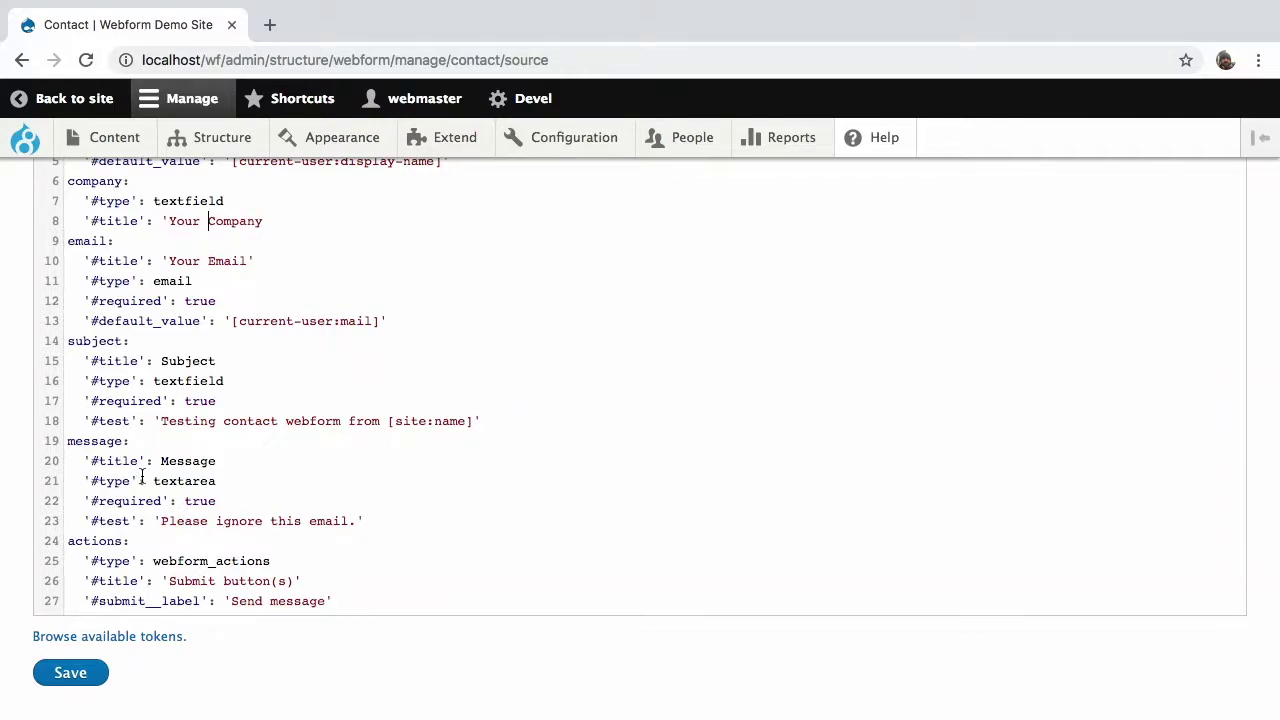
pyautogui.write("'")
# Copy the '#required': true line from the email element into the company element and save the YAML source
pyautogui.press('Down')
pyautogui.hotkey('shift', 'Down')
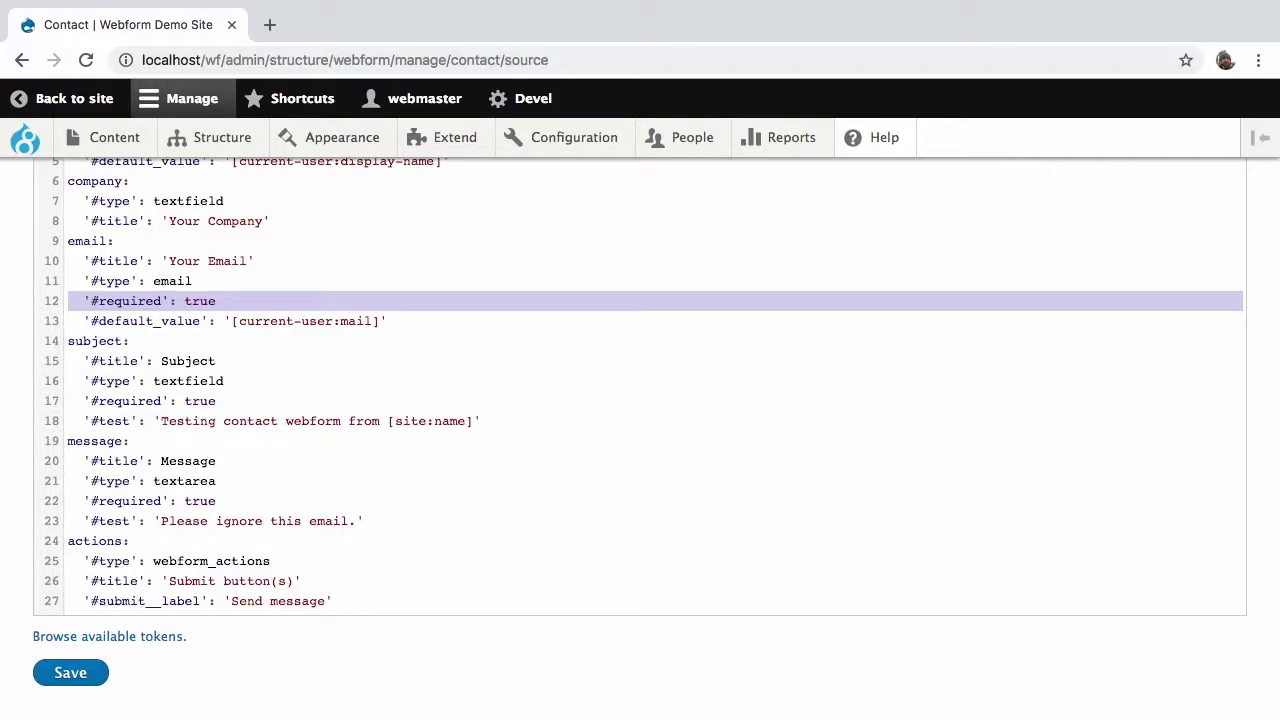
pyautogui.hotkey('ctrl', 'c')
pyautogui.press('Up')
pyautogui.press('Up')
pyautogui.press('Up')
pyautogui.press('Up')
pyautogui.hotkey('ctrl', 'v')
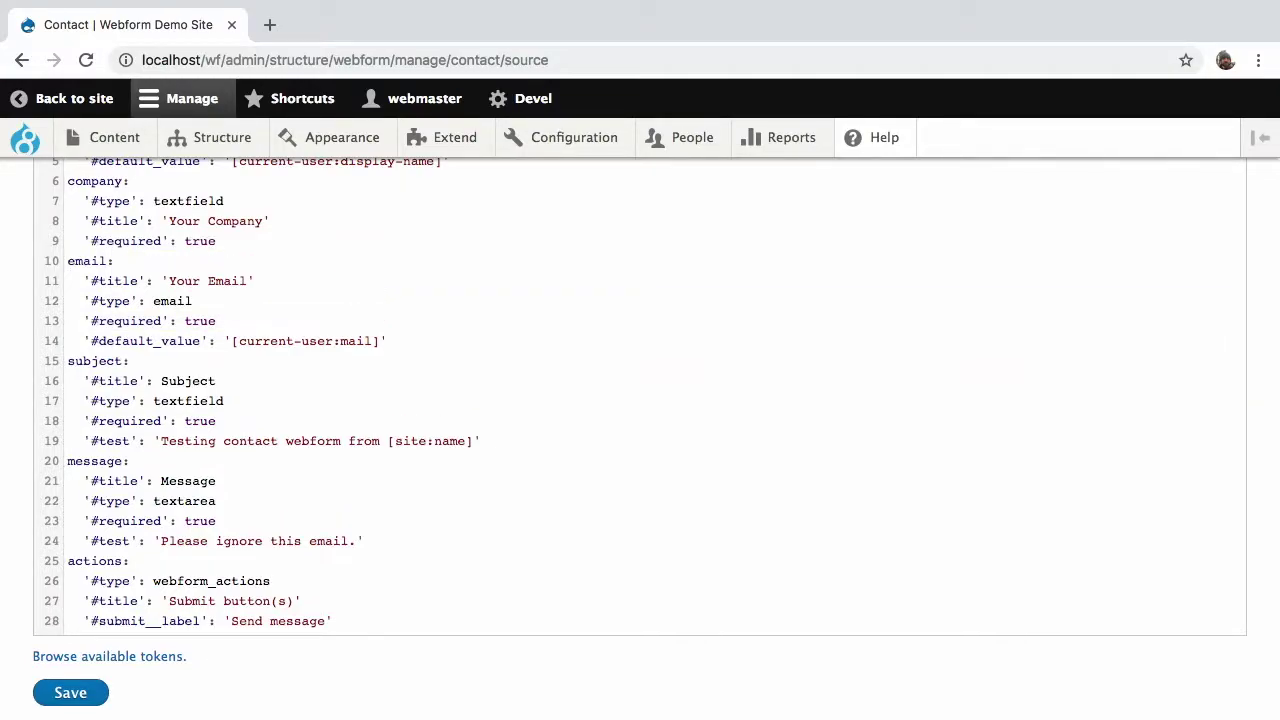
pyautogui.click(69, 693)
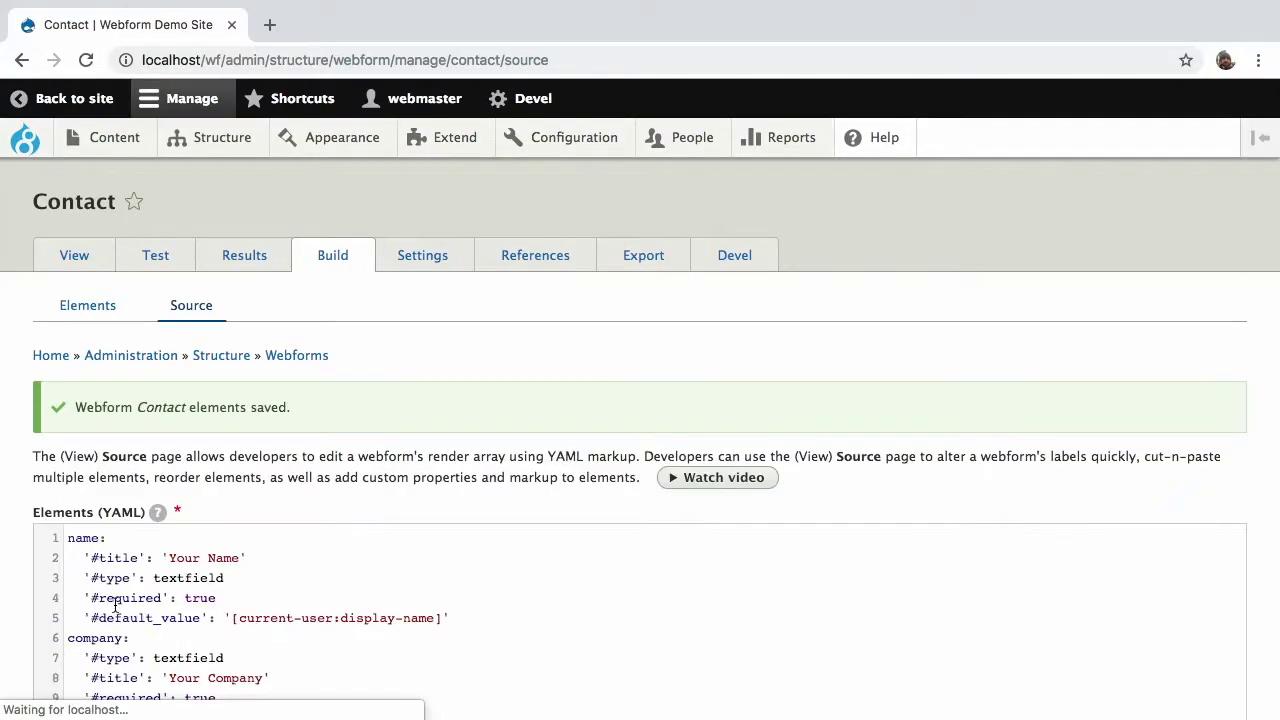
# Open the Contact webform's test form and submit it with the prepopulated test data
pyautogui.click(155, 258)
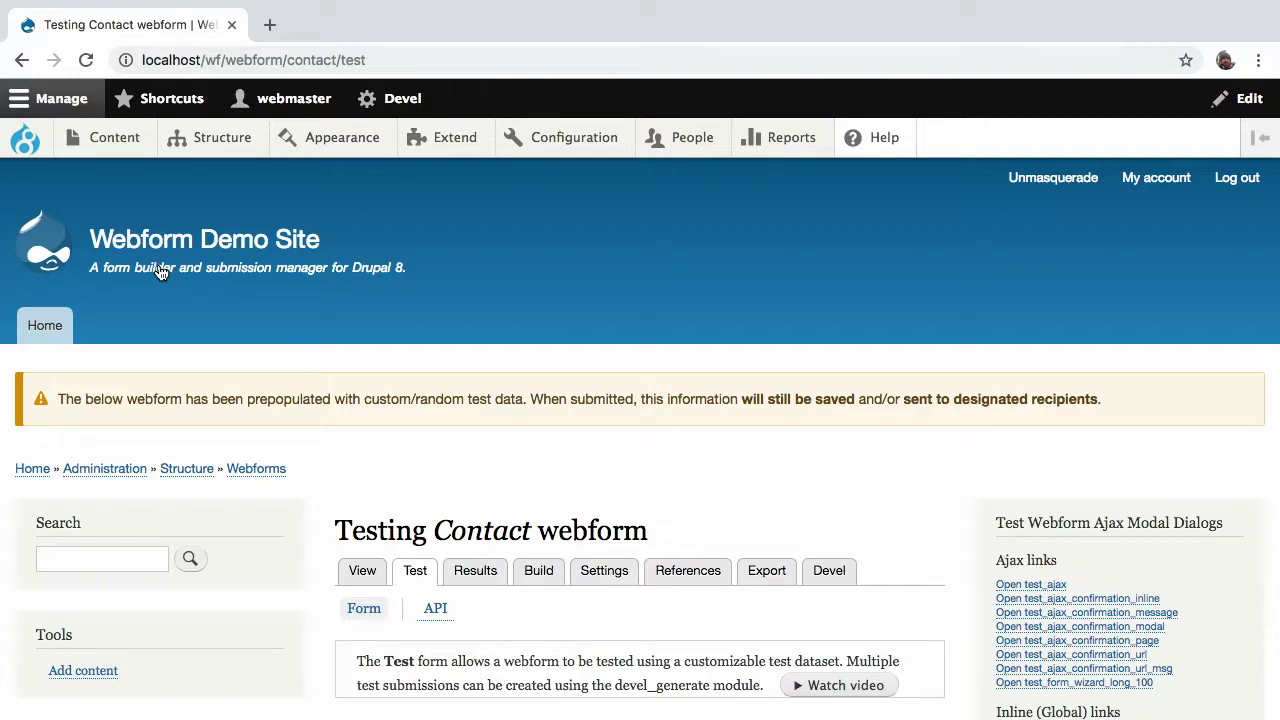
pyautogui.scroll(-3, 160, 272)
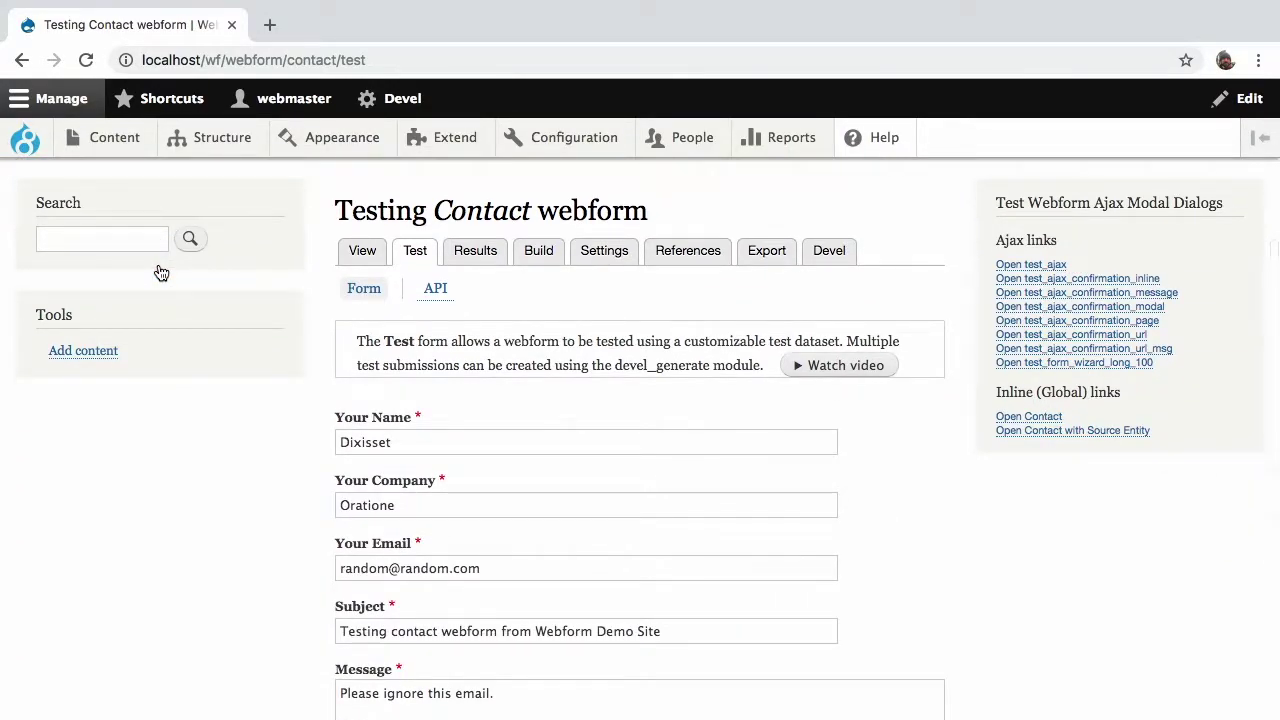
pyautogui.scroll(-3, 160, 274)
pyautogui.click(434, 523)
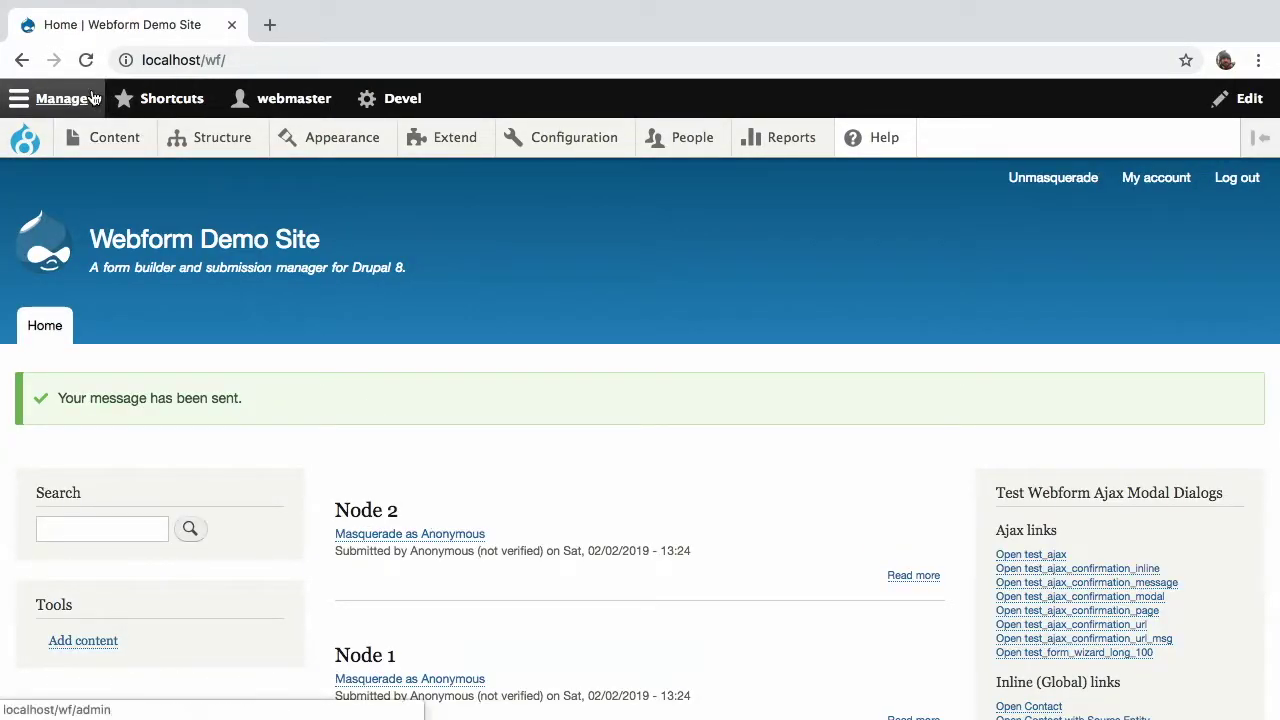
# Go back to the test form, then open the webform's Emails / Handlers settings and review the configured email handlers
pyautogui.click(23, 60)
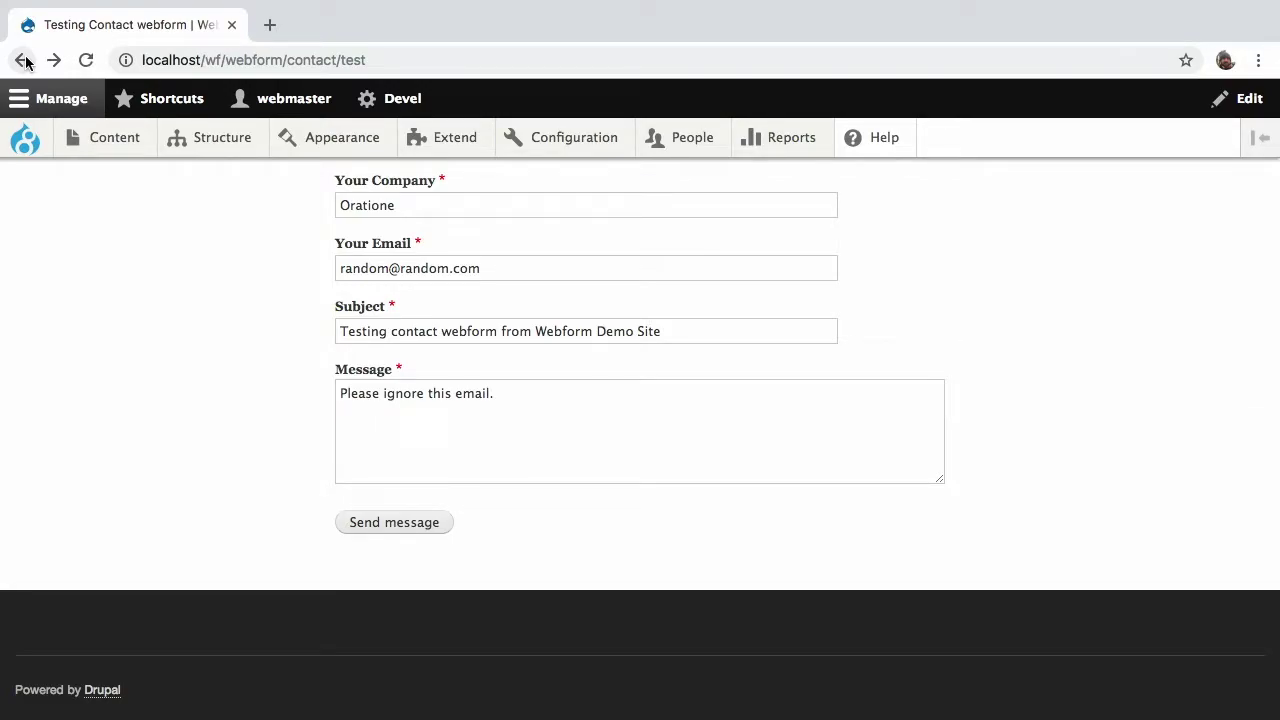
pyautogui.scroll(5, 374, 423)
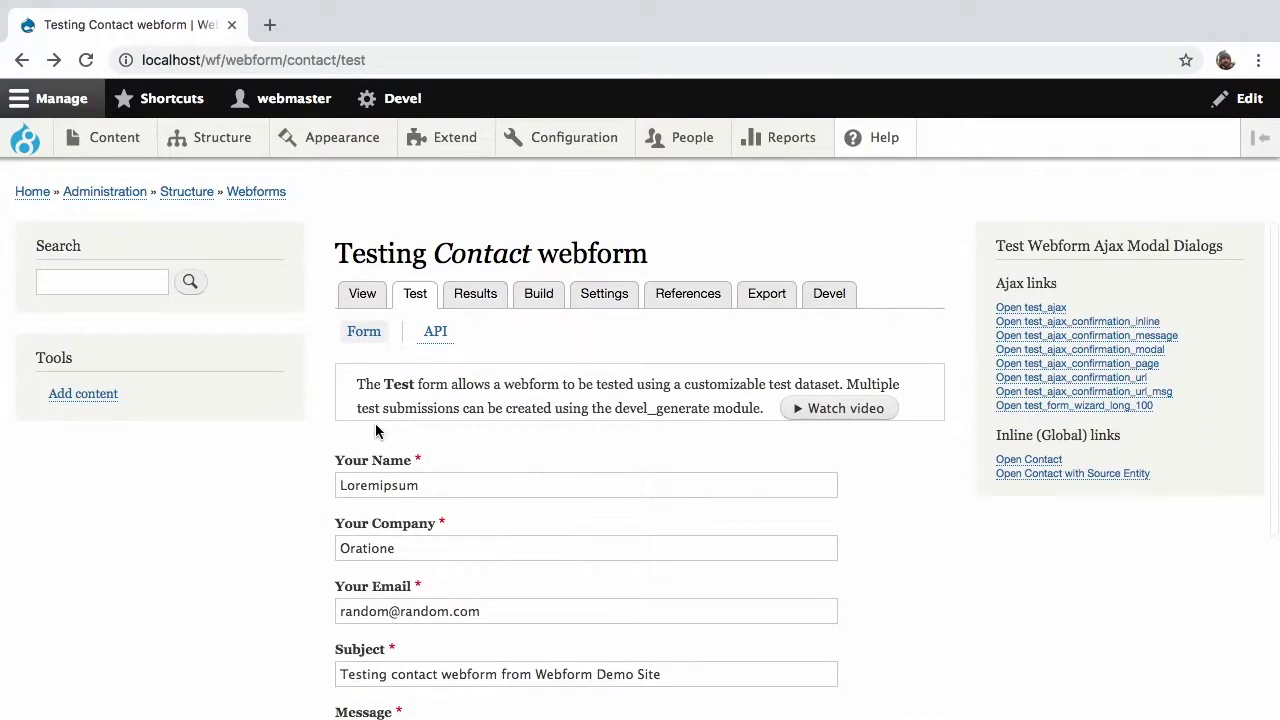
pyautogui.click(617, 300)
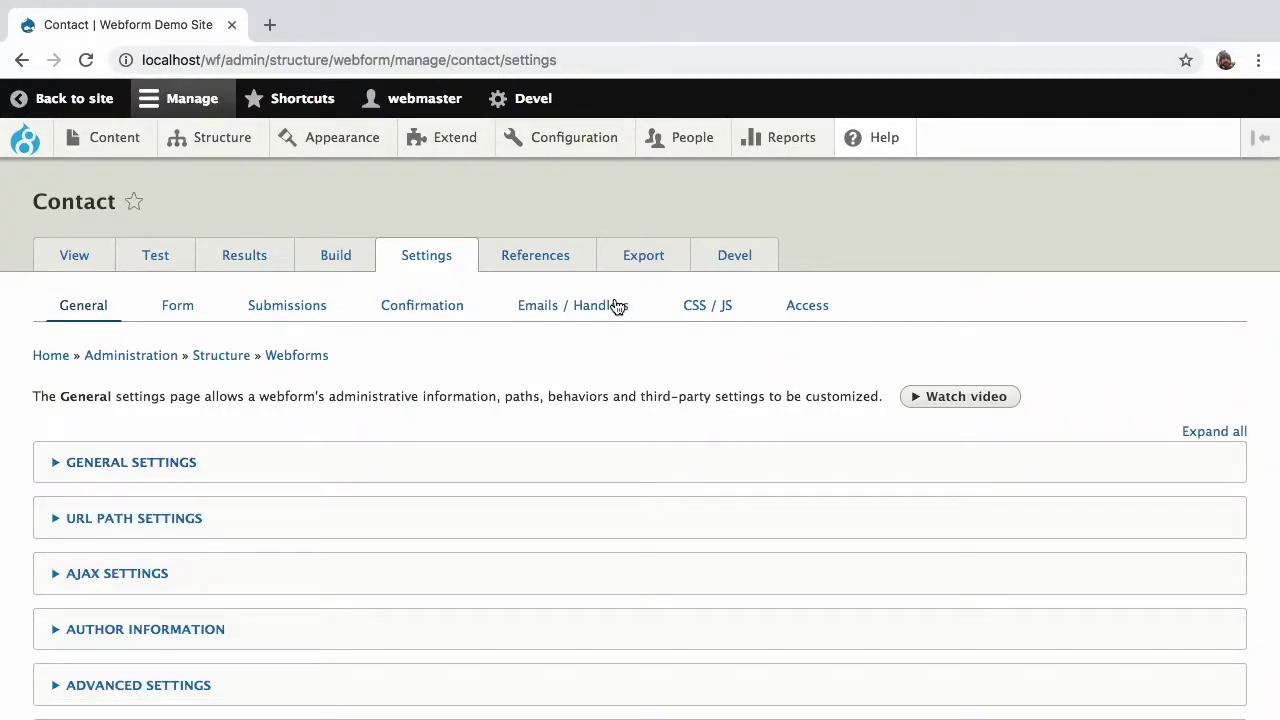
pyautogui.click(617, 306)
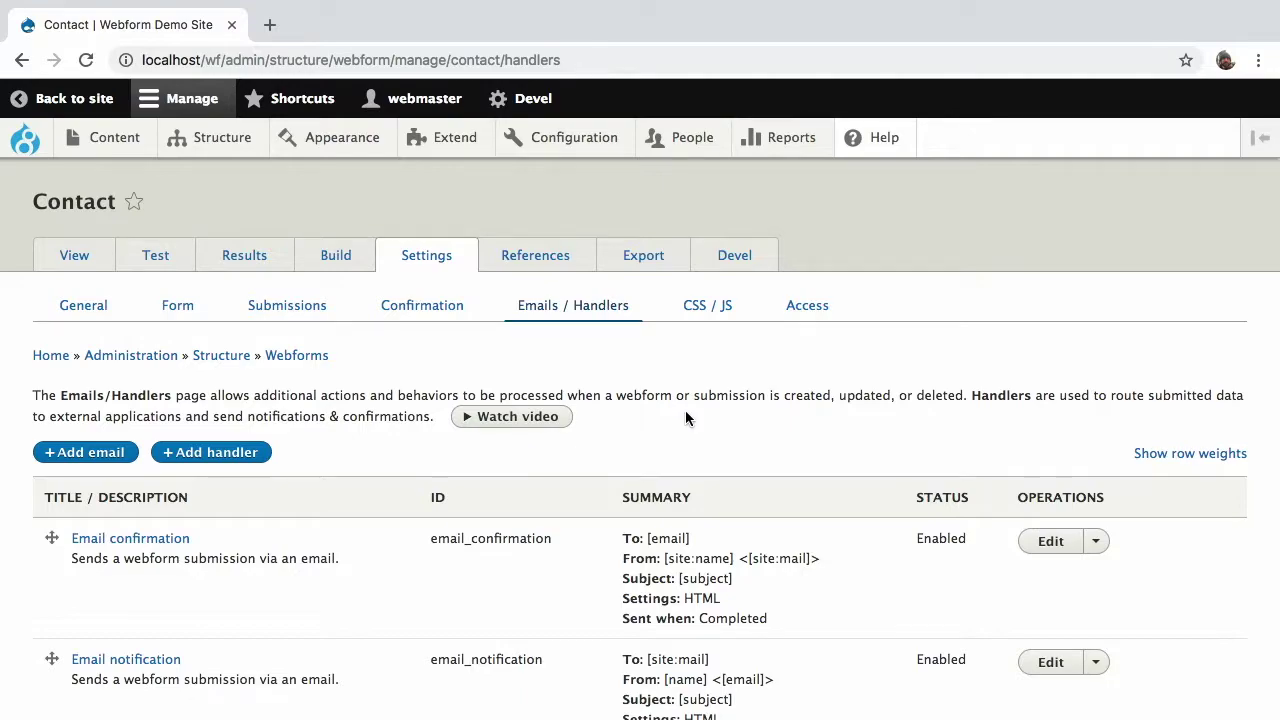
pyautogui.scroll(-3, 685, 410)
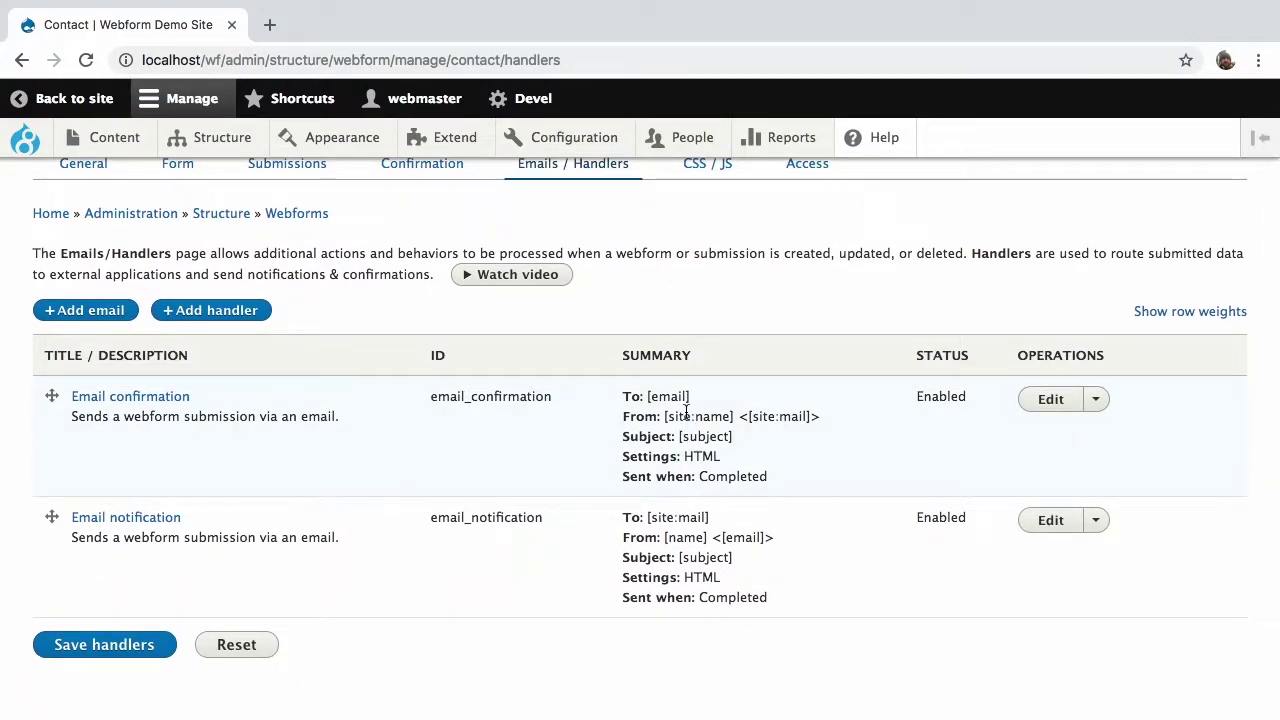
pyautogui.scroll(3, 637, 430)
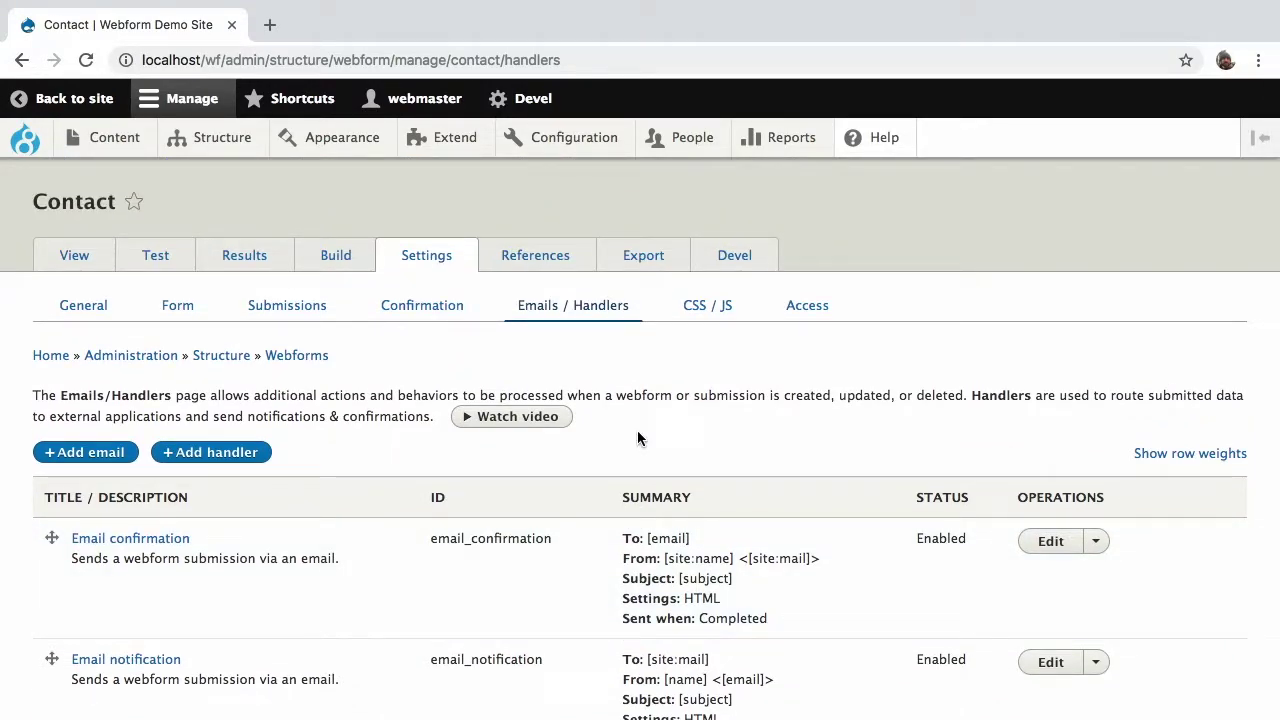
# Open the Contact webform's submission results, bring up the table customization options and close them
pyautogui.click(247, 264)
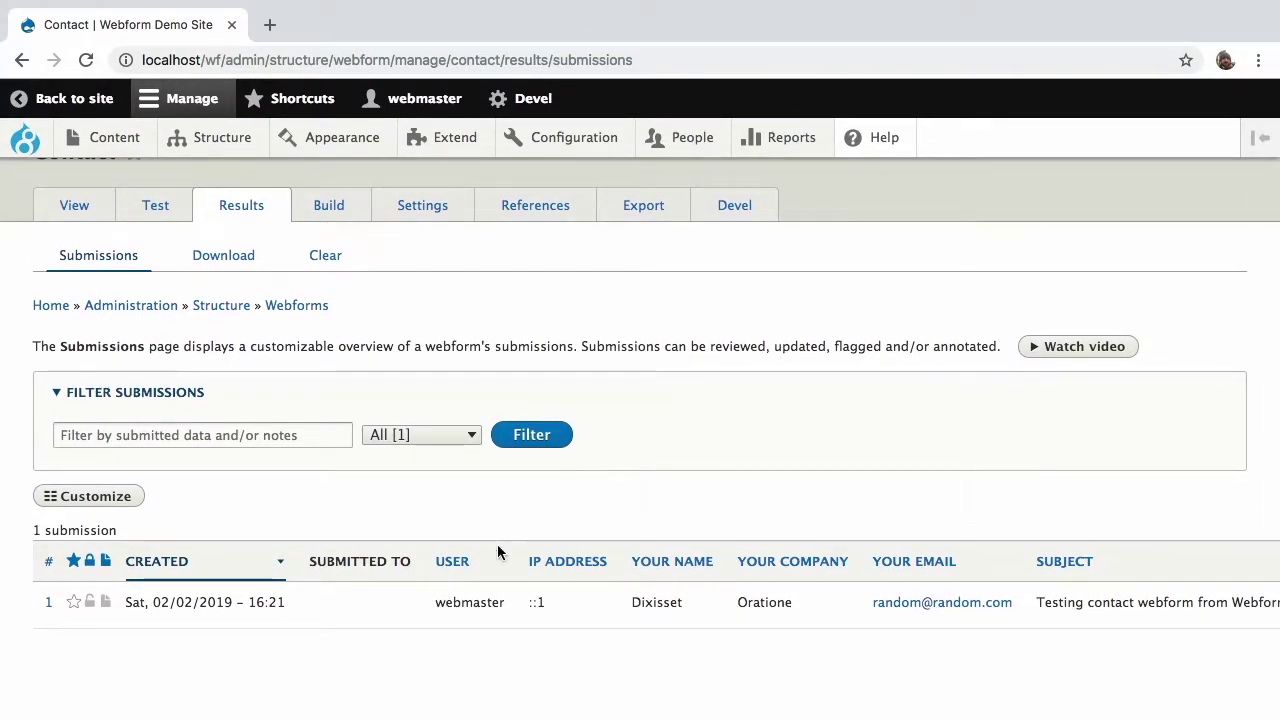
pyautogui.click(126, 500)
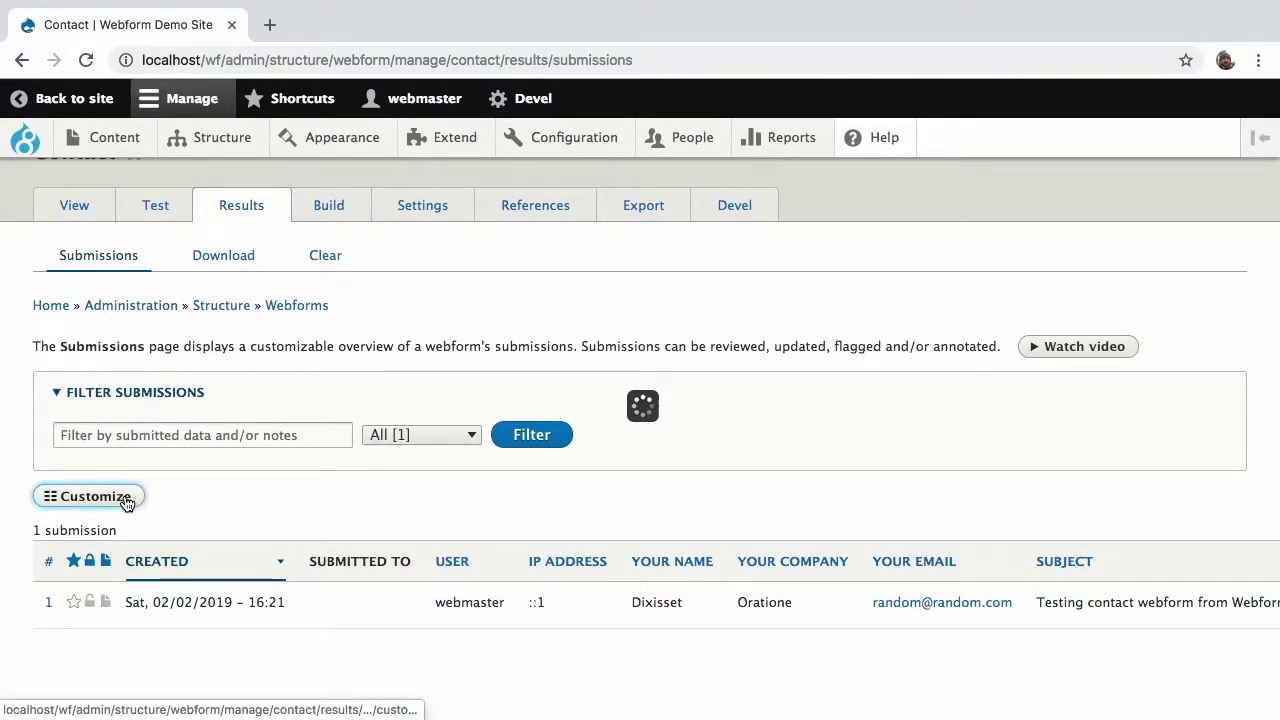
pyautogui.click(1015, 196)
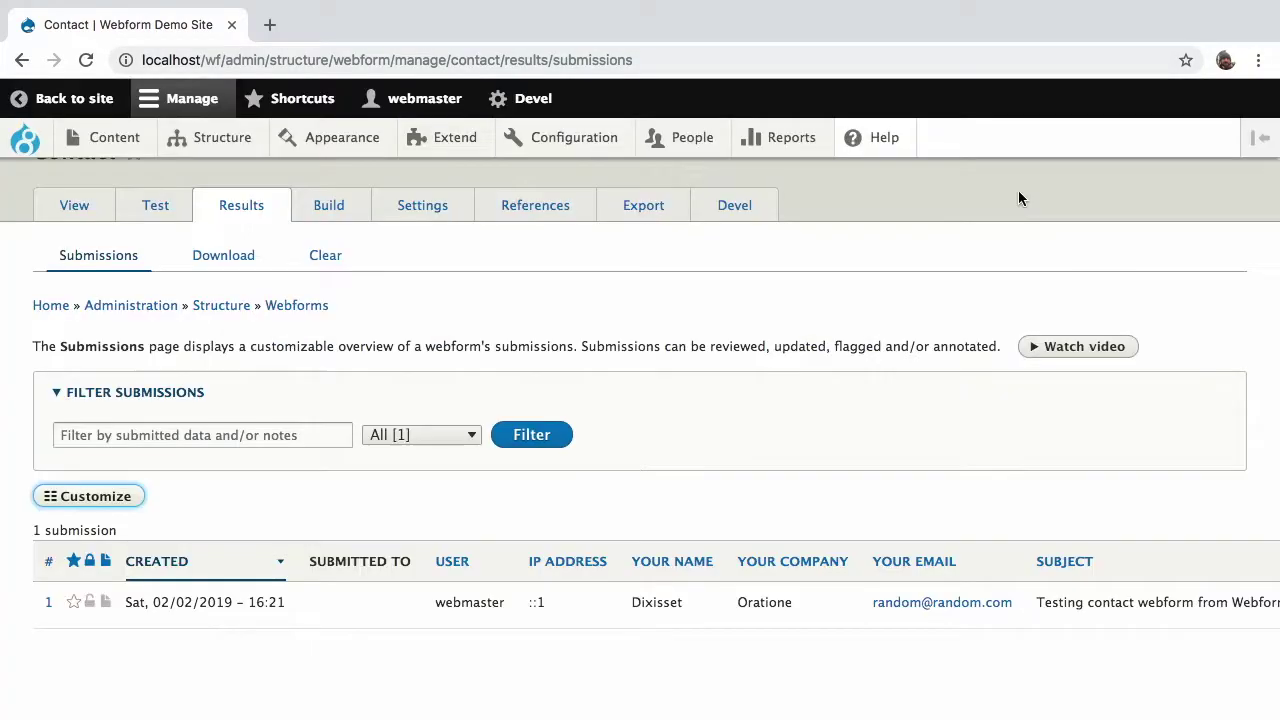
# Open the test submission and examine its data in the HTML, table and YAML views
pyautogui.click(336, 615)
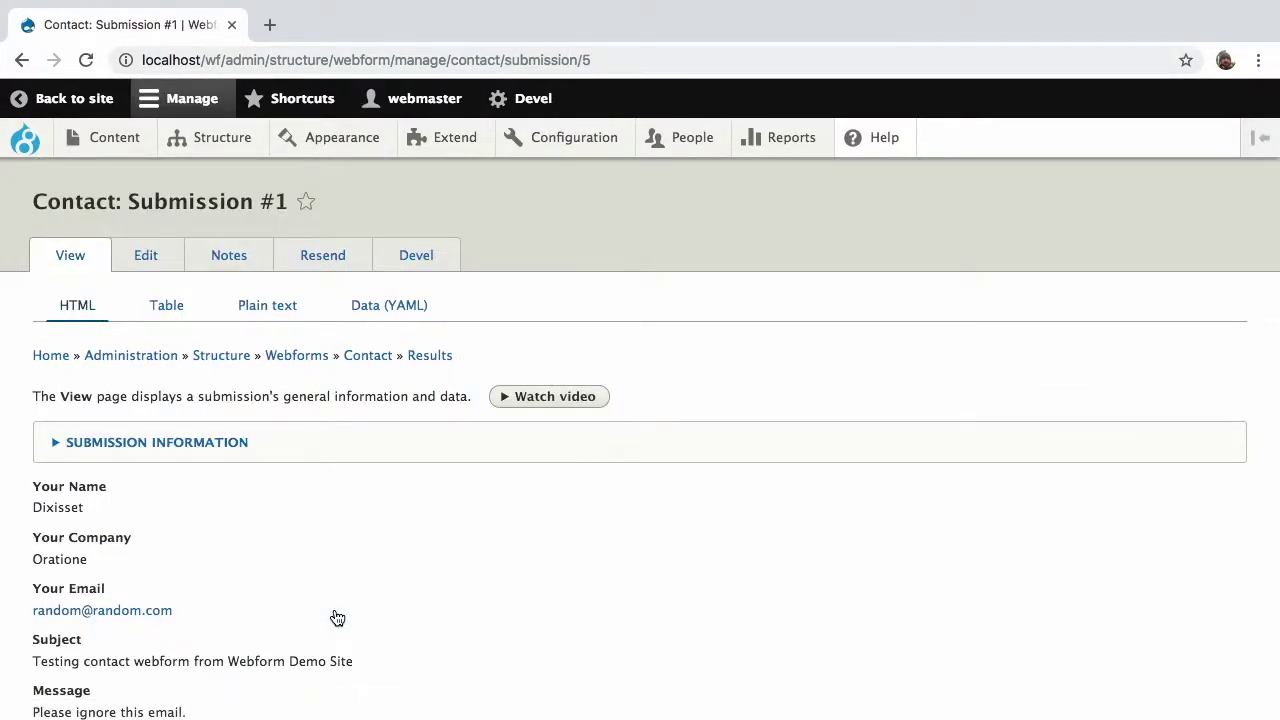
pyautogui.scroll(-2, 290, 479)
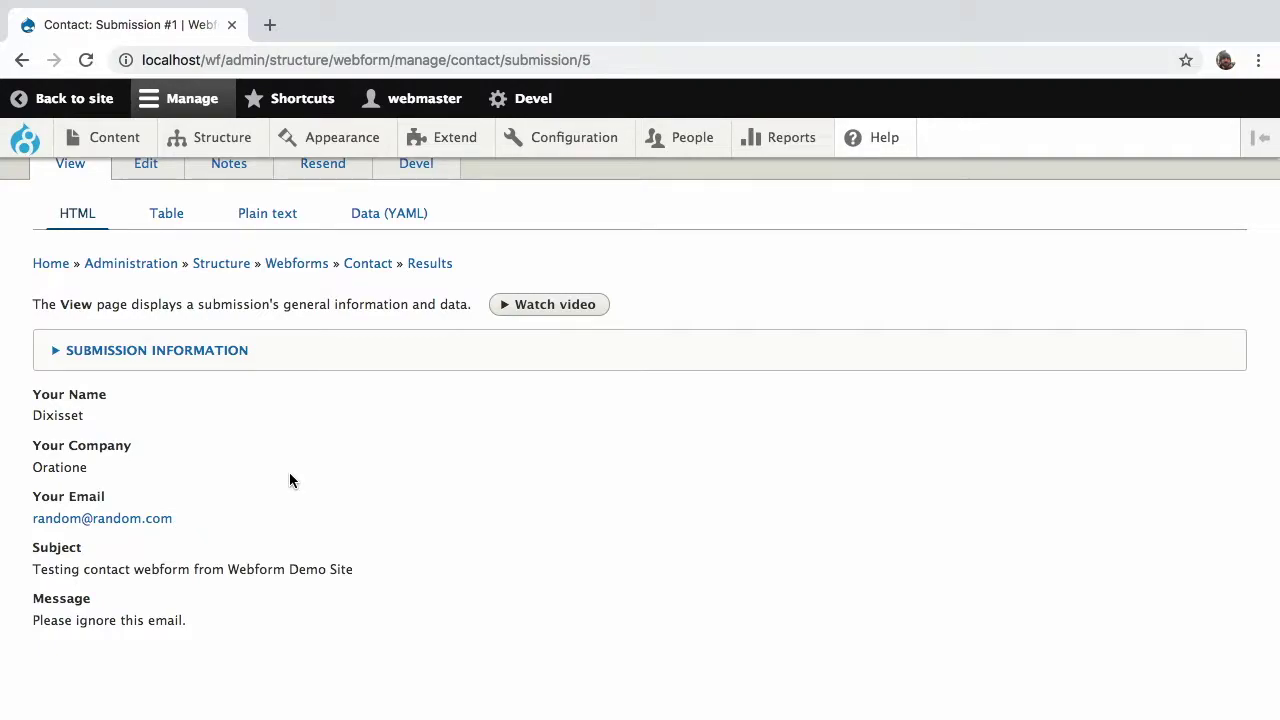
pyautogui.click(166, 216)
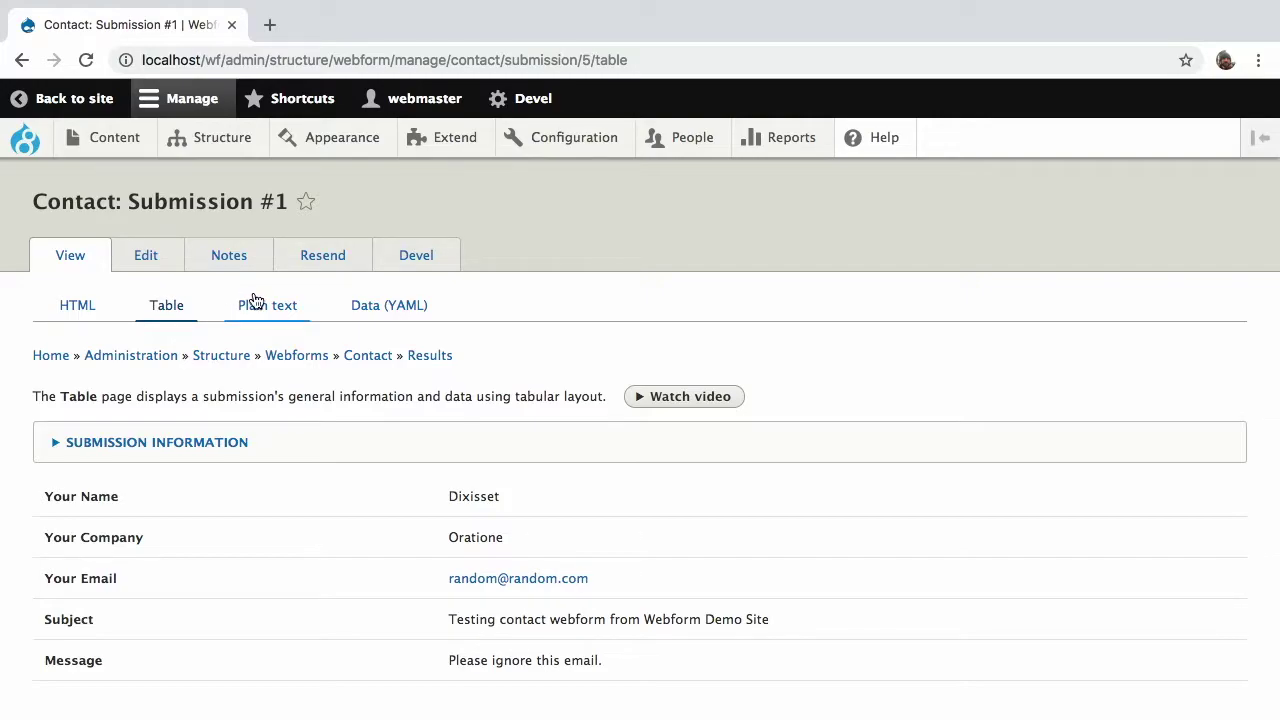
pyautogui.click(378, 310)
pyautogui.scroll(-5, 315, 465)
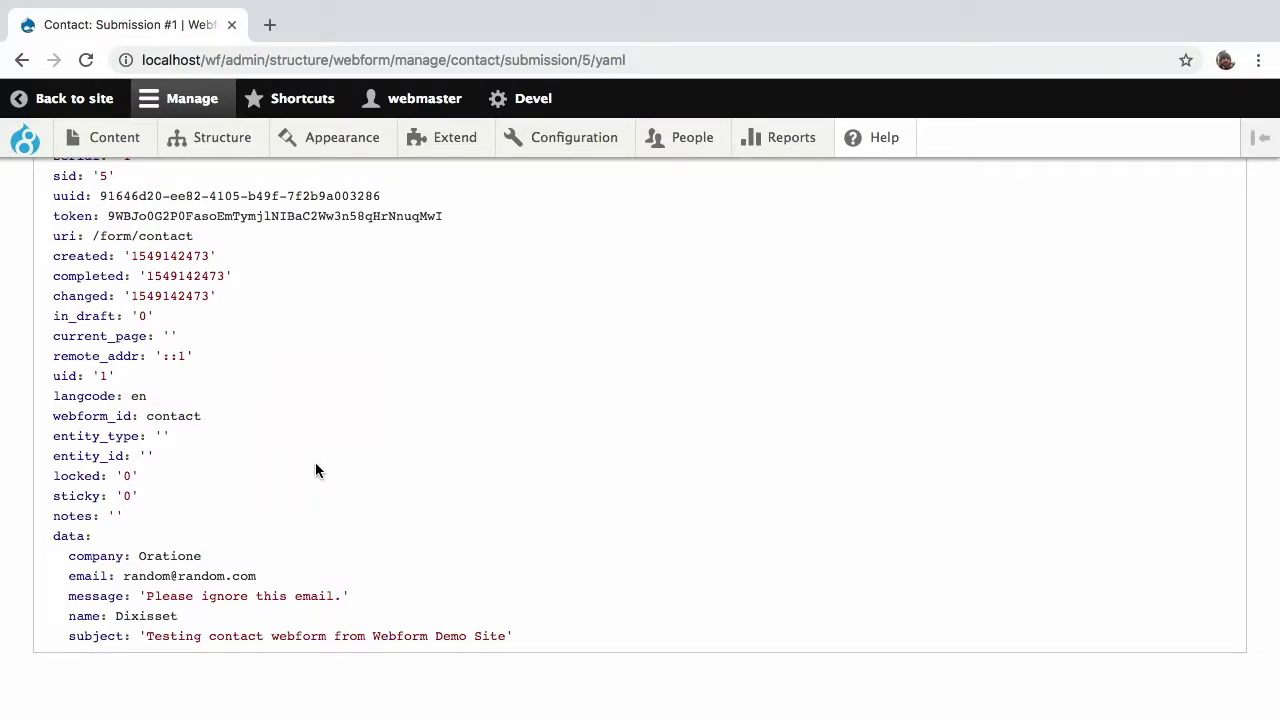
pyautogui.scroll(-1, 315, 462)
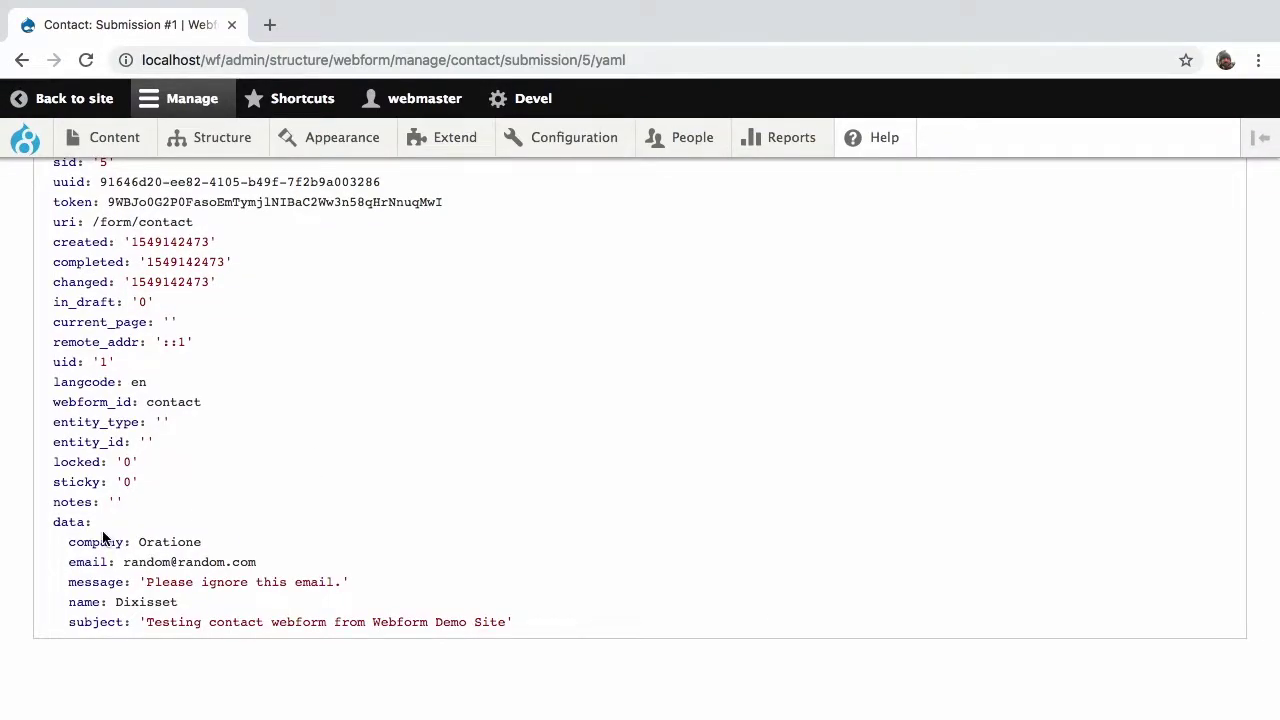
# Examine the metadata from uri to notes in the submission's YAML data, and return to the Contact webform's submission results
pyautogui.moveTo(122, 504); pyautogui.dragTo(53, 220)
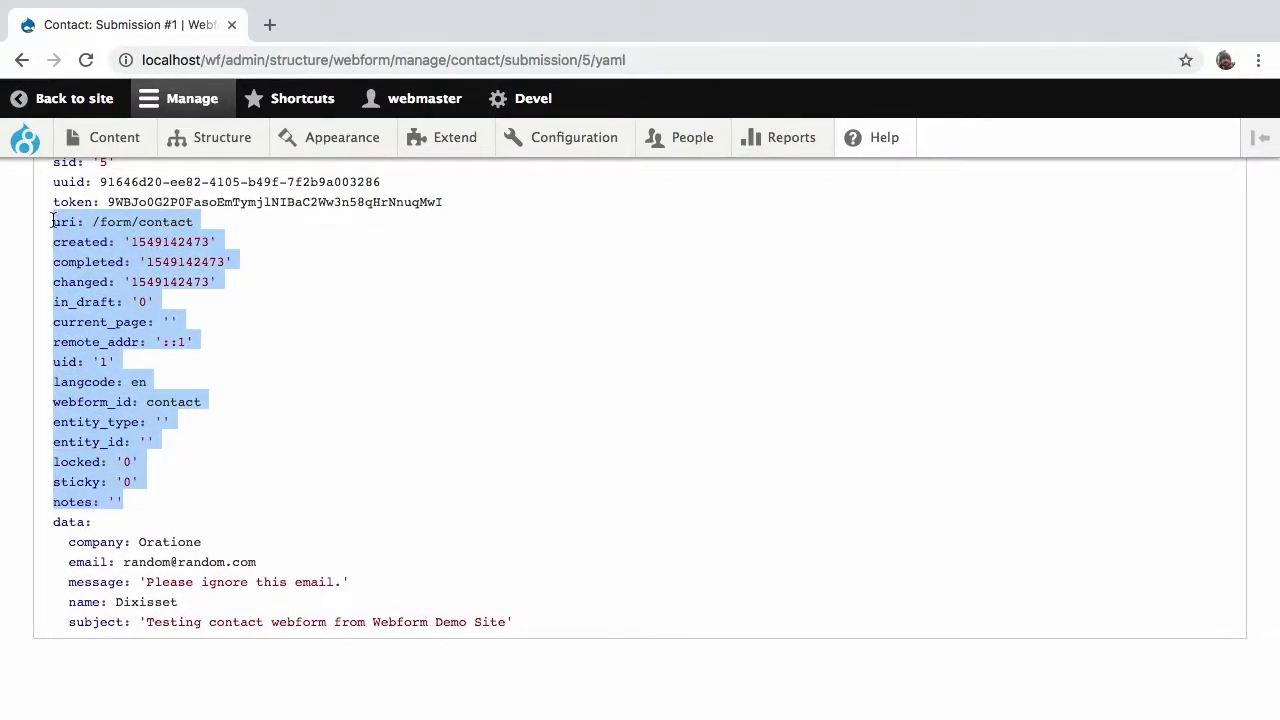
pyautogui.scroll(5, 260, 257)
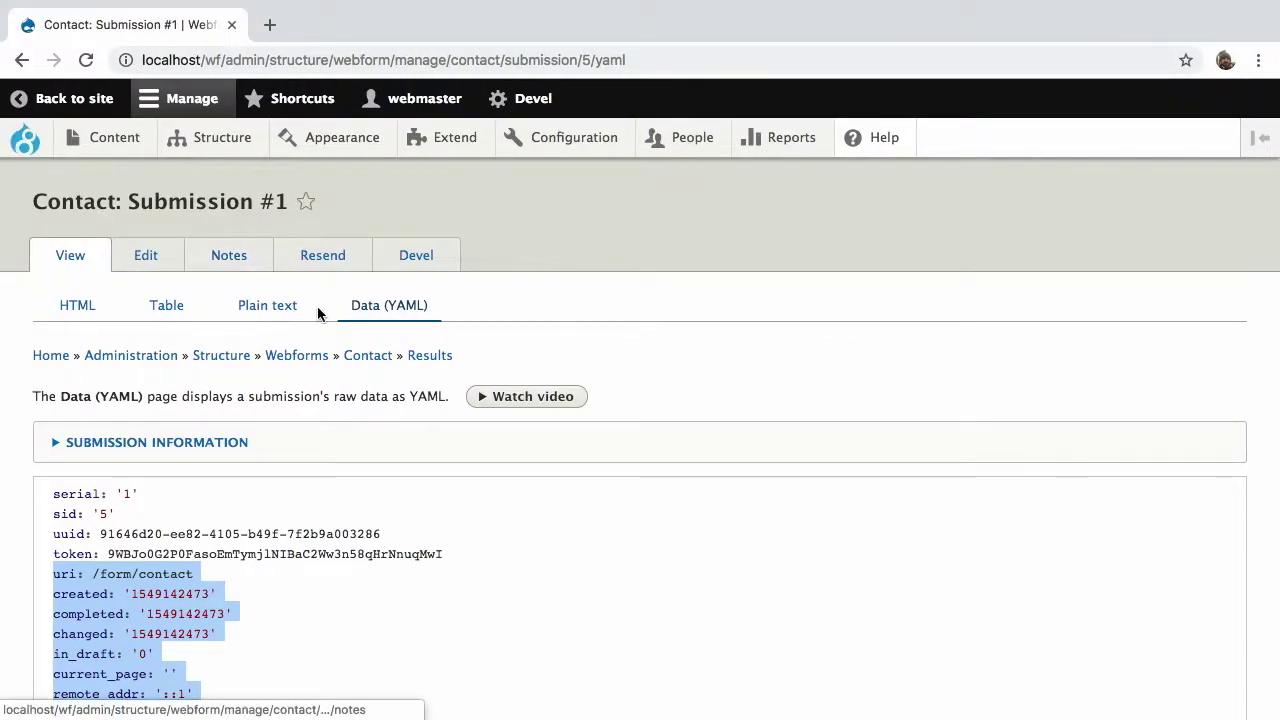
pyautogui.click(431, 357)
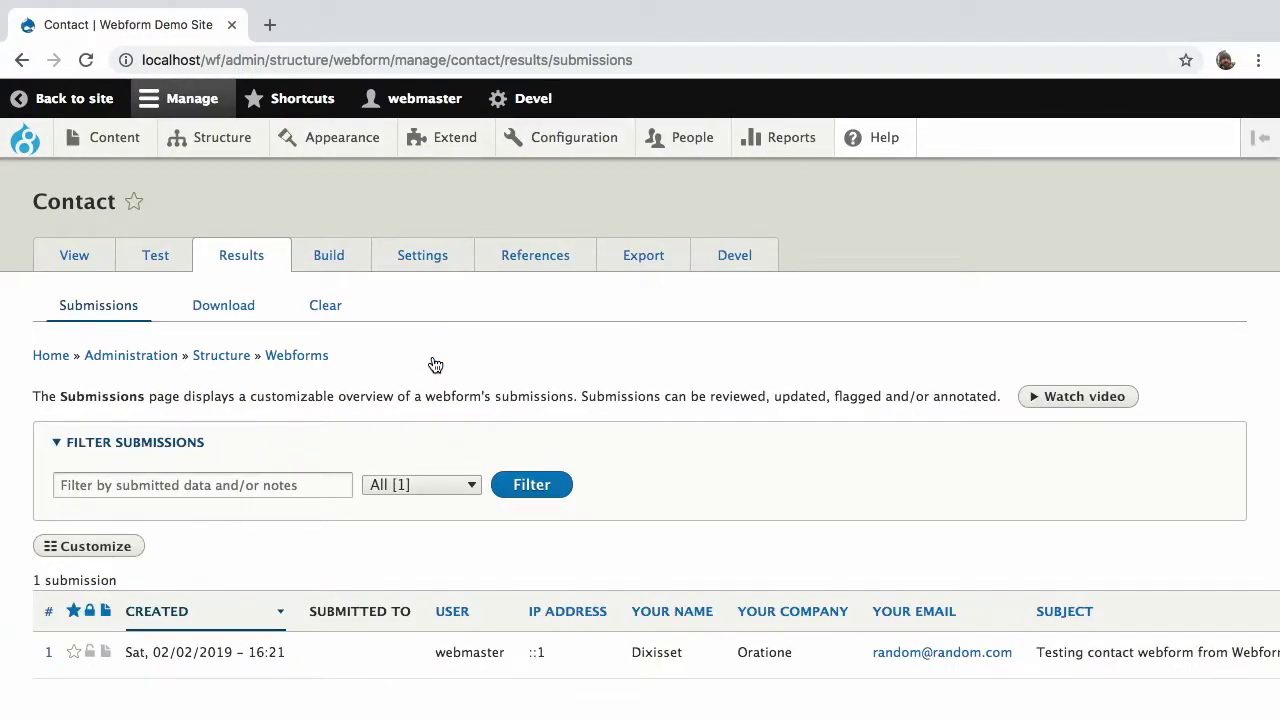
# Open the download options for the Contact webform's results and set the export format to HTML Table
pyautogui.click(194, 311)
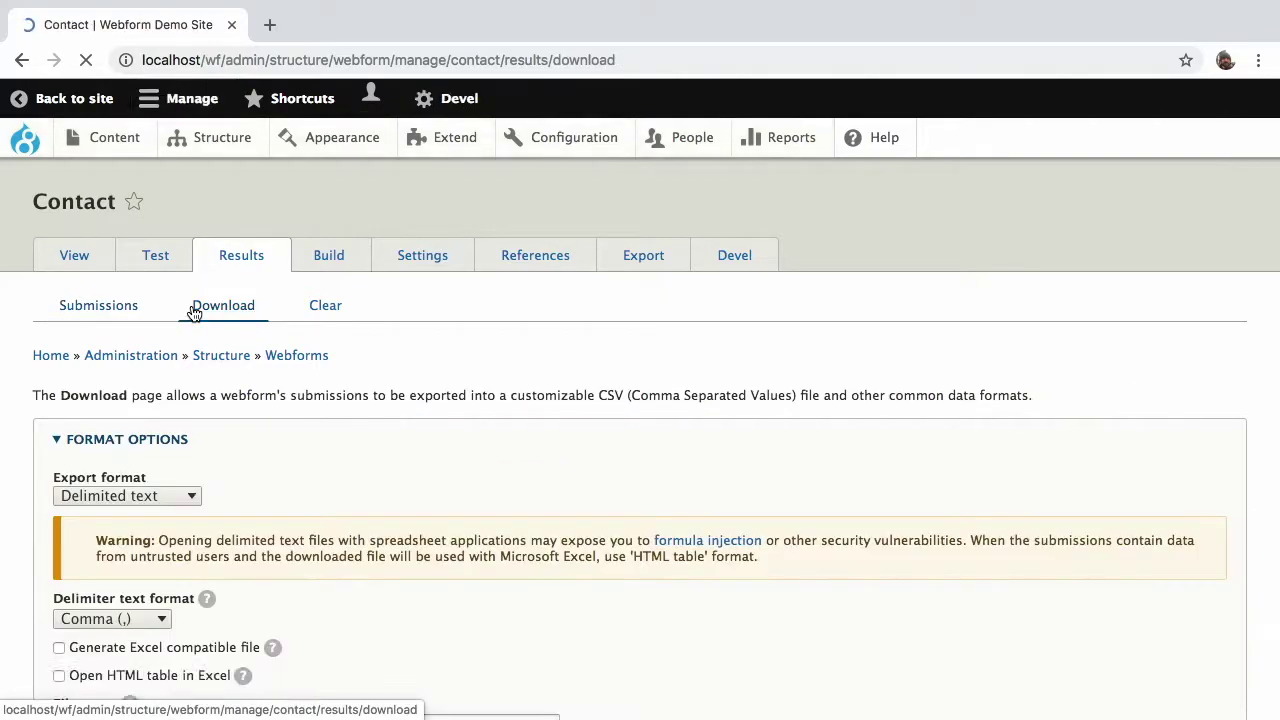
pyautogui.scroll(-3, 194, 311)
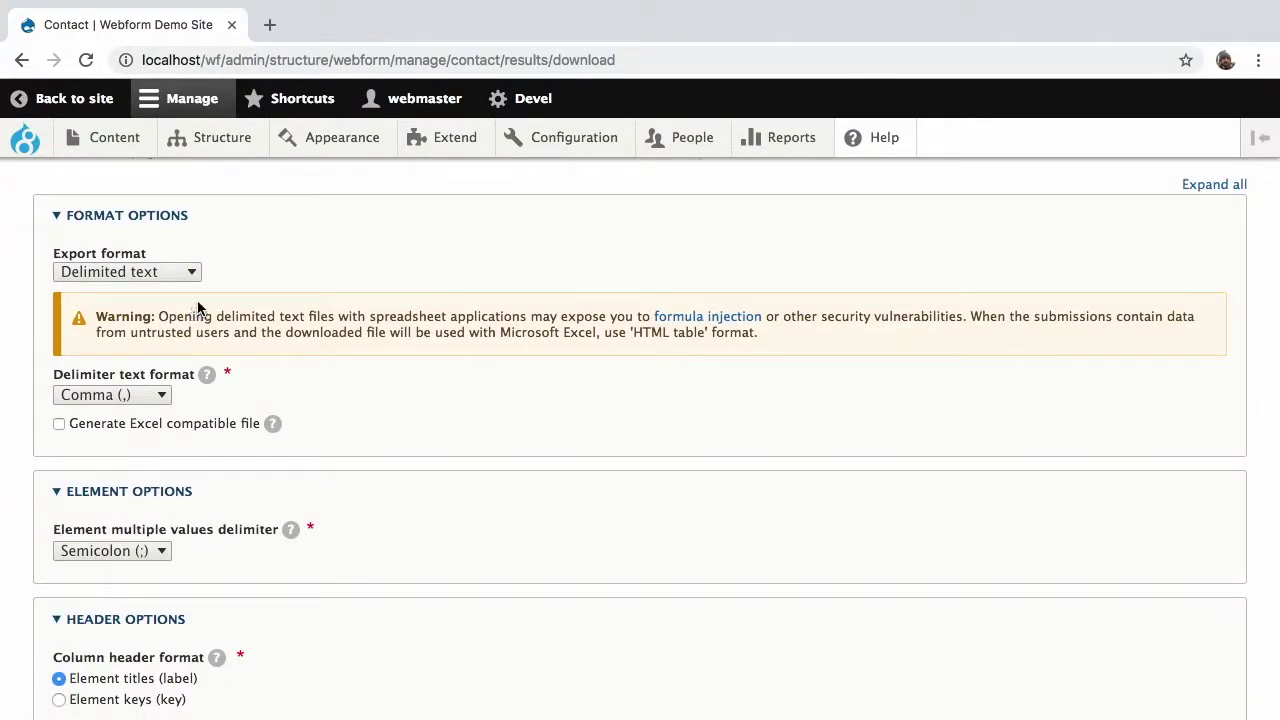
pyautogui.click(171, 283)
pyautogui.click(171, 290)
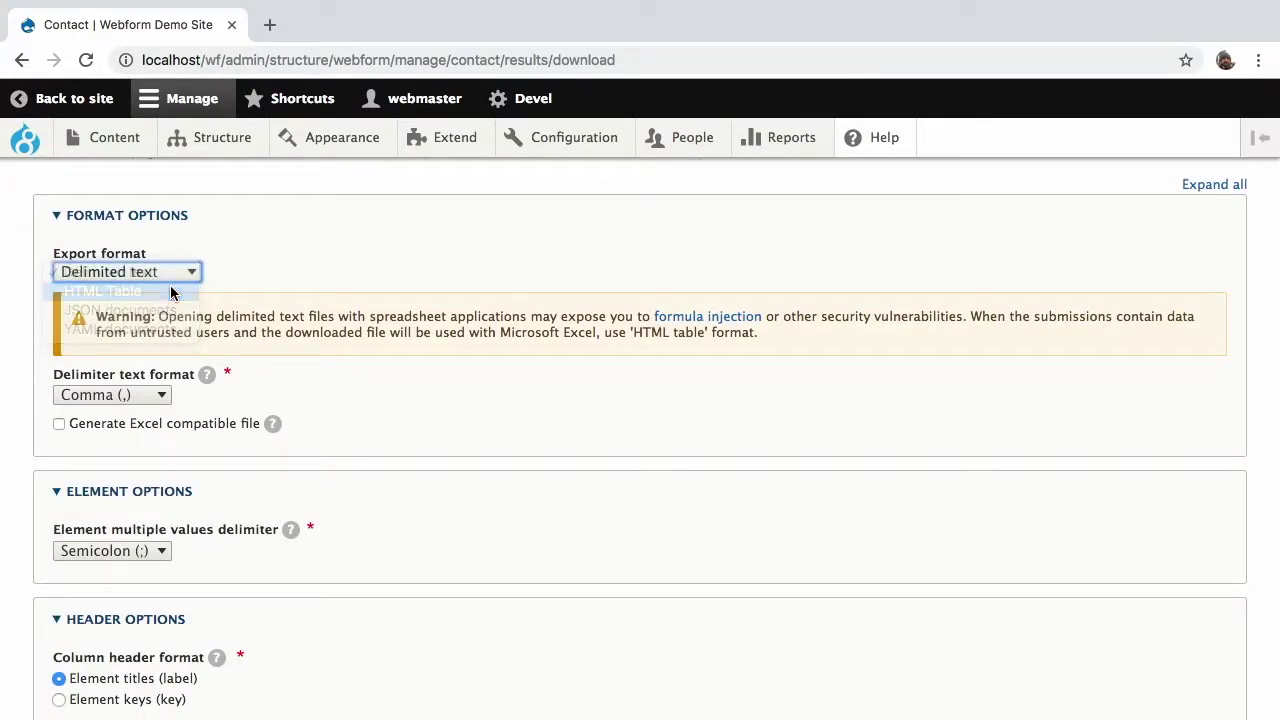
# Disable the Download export file option and run the export so the submissions table opens in the browser
pyautogui.scroll(-3, 200, 305)
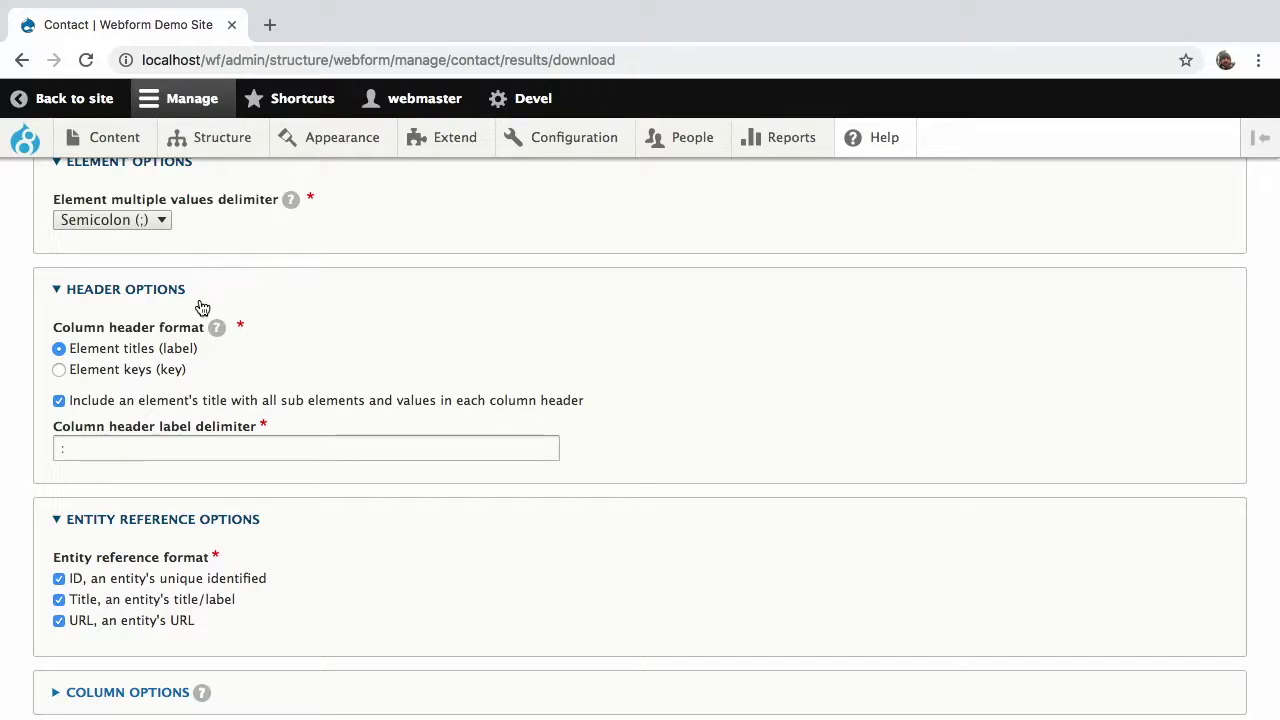
pyautogui.scroll(-2, 280, 360)
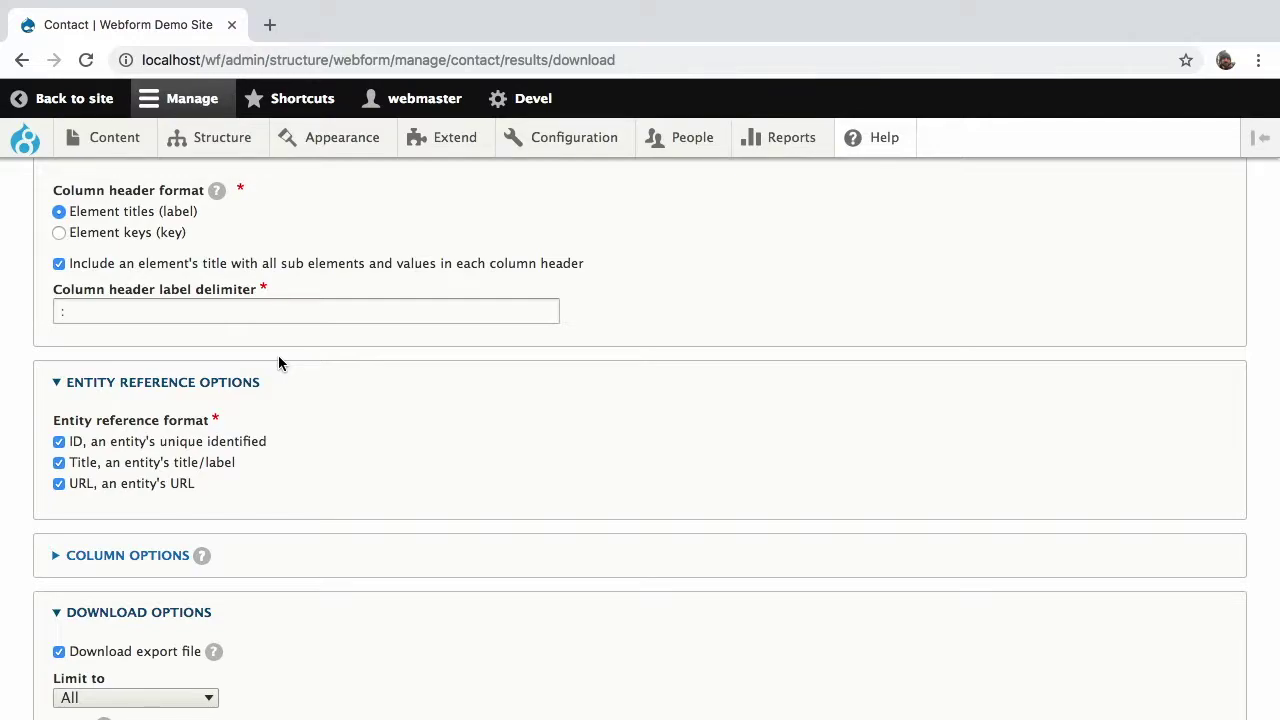
pyautogui.scroll(-3, 279, 363)
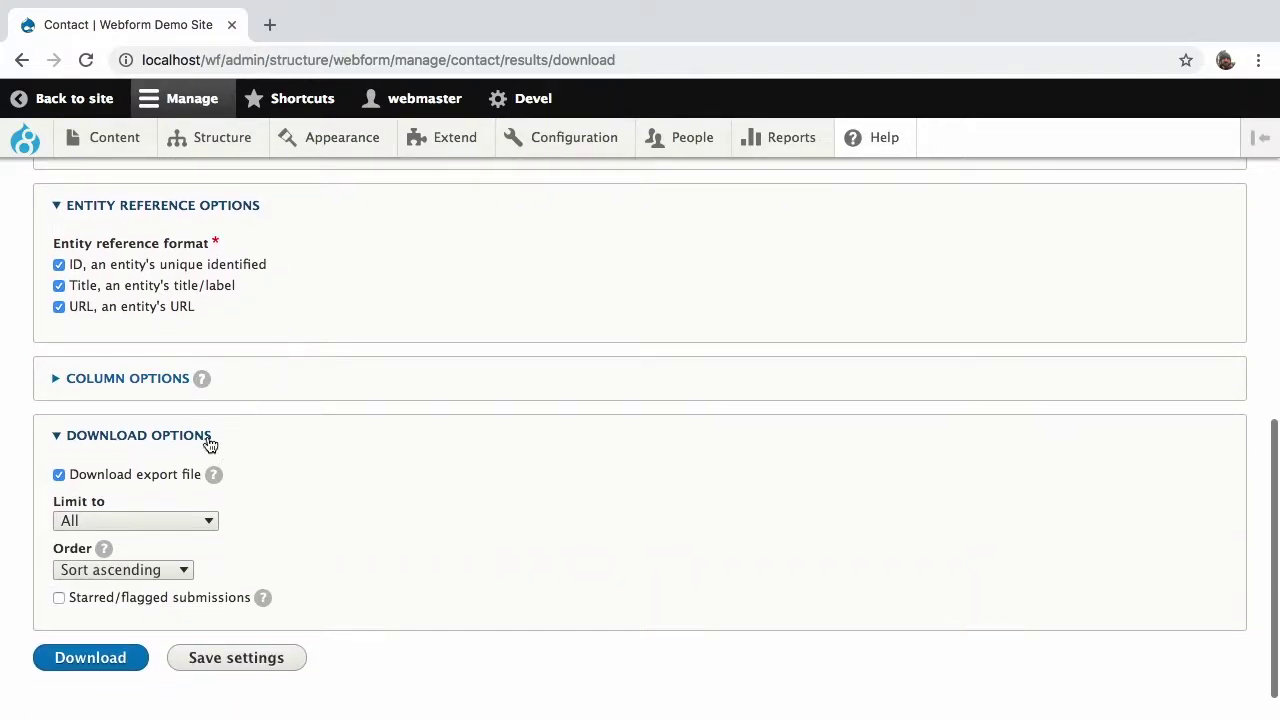
pyautogui.click(148, 476)
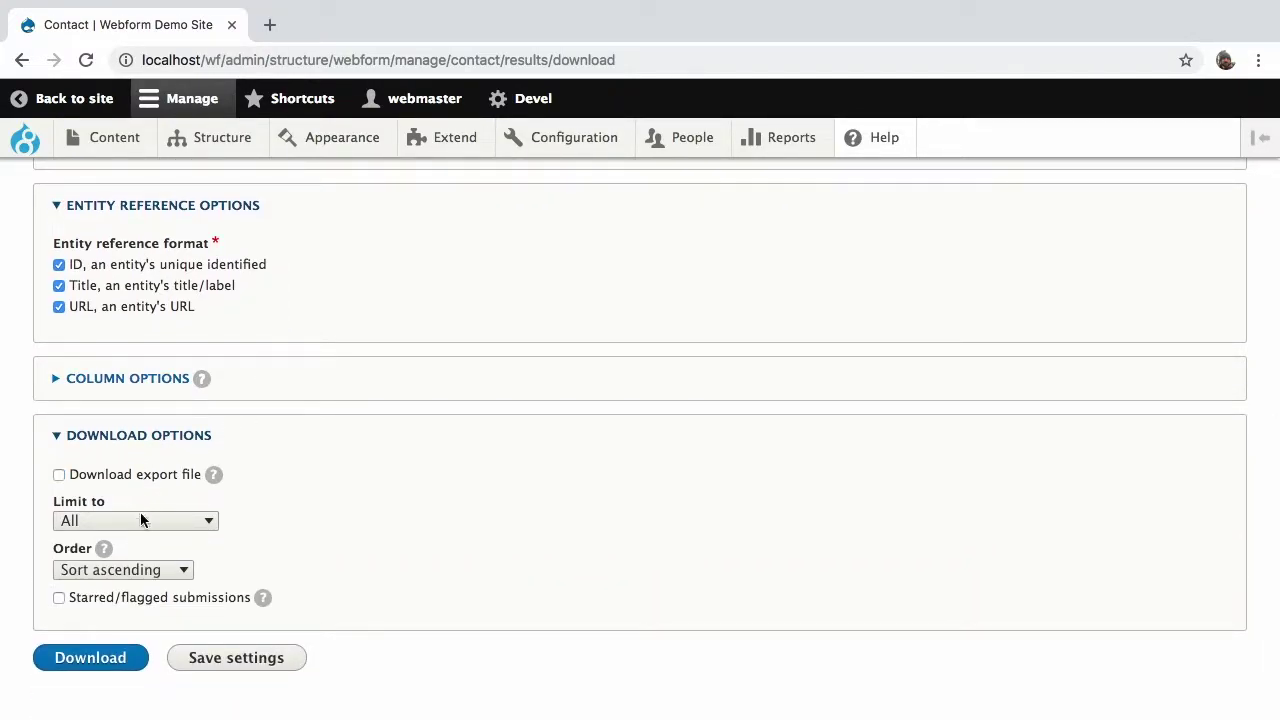
pyautogui.click(91, 662)
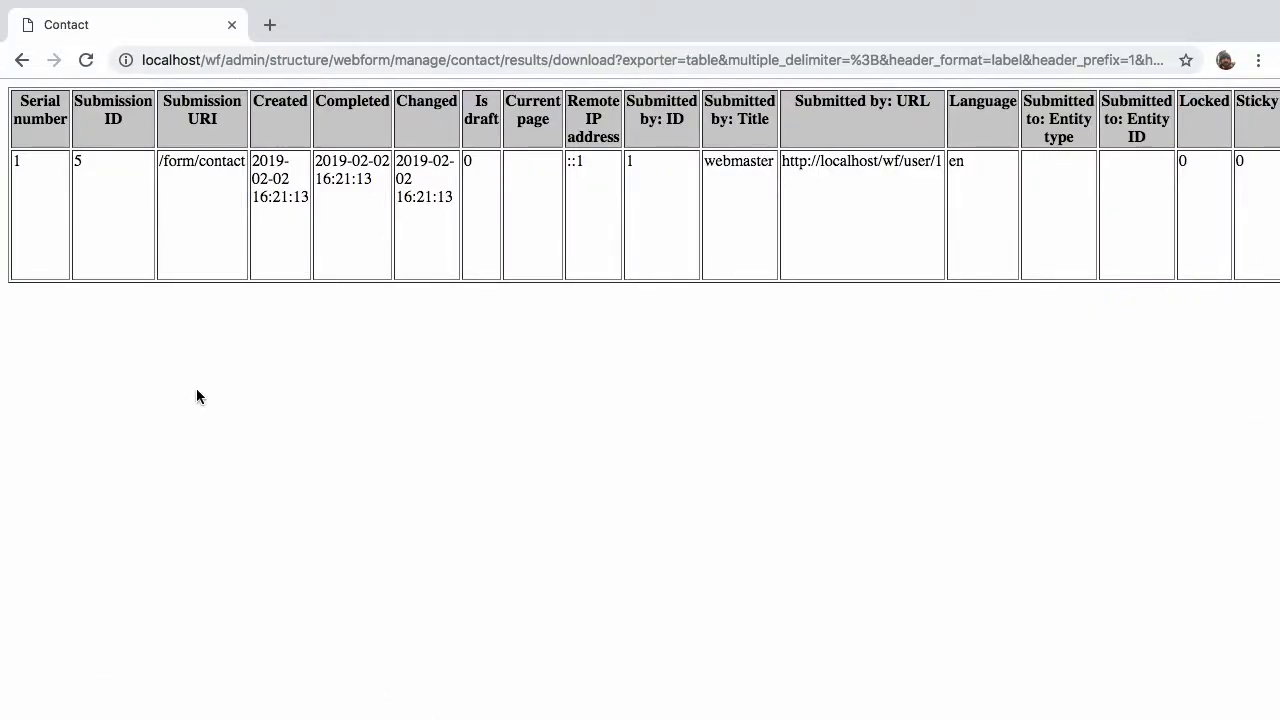